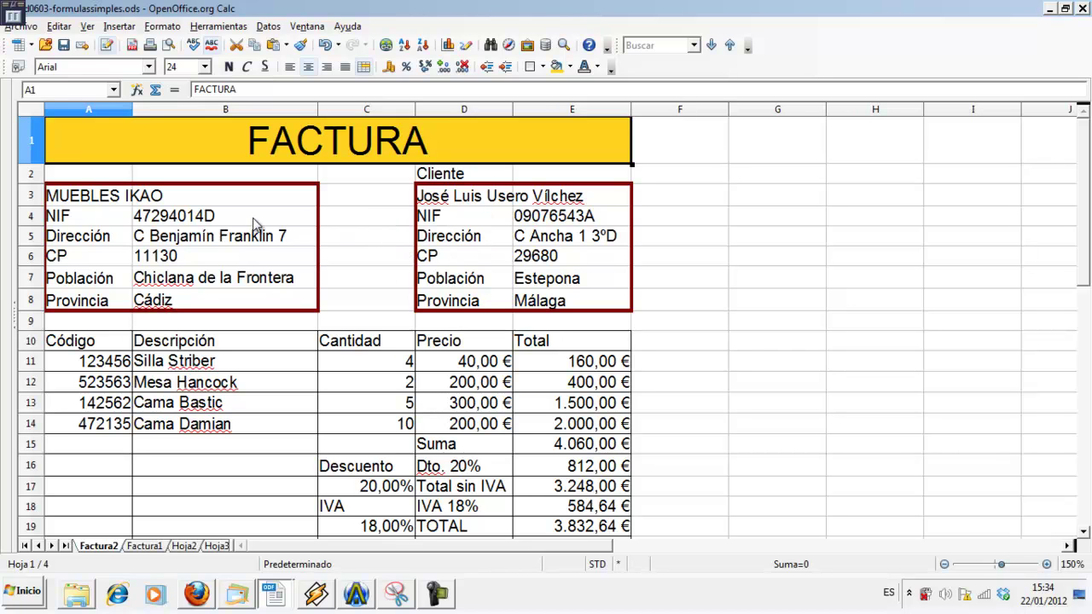
Enter the label "Nfactura" in cell A2, below the FACTURA title
{"action": "left_click", "coordinate": [126, 179]}
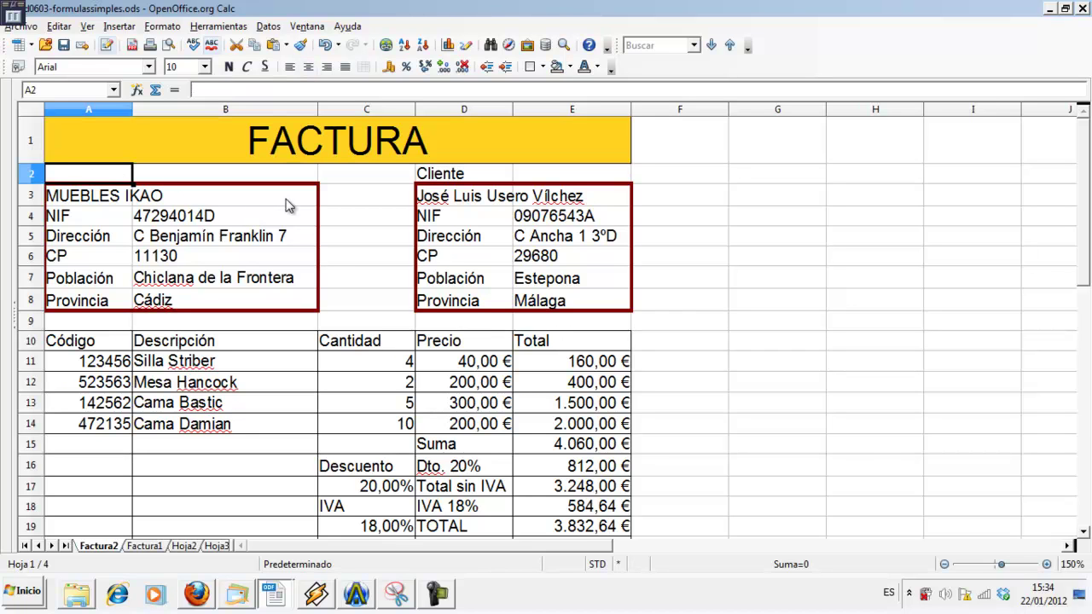
{"action": "type", "text": "NfAC"}
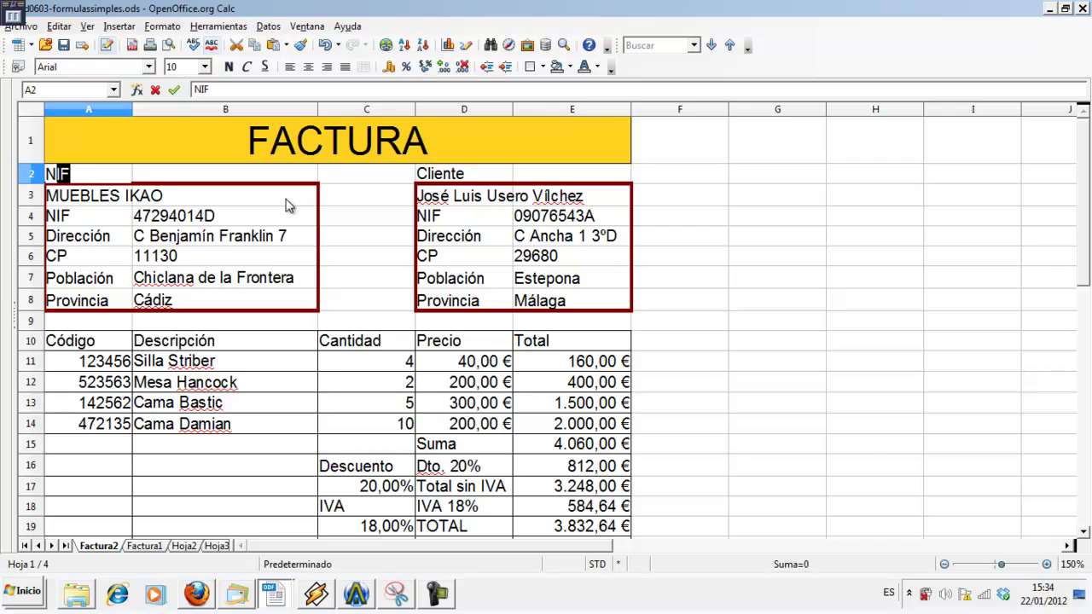
{"action": "key", "text": "BackSpace"}
{"action": "key", "text": "BackSpace"}
{"action": "key", "text": "BackSpace"}
{"action": "type", "text": "factura"}
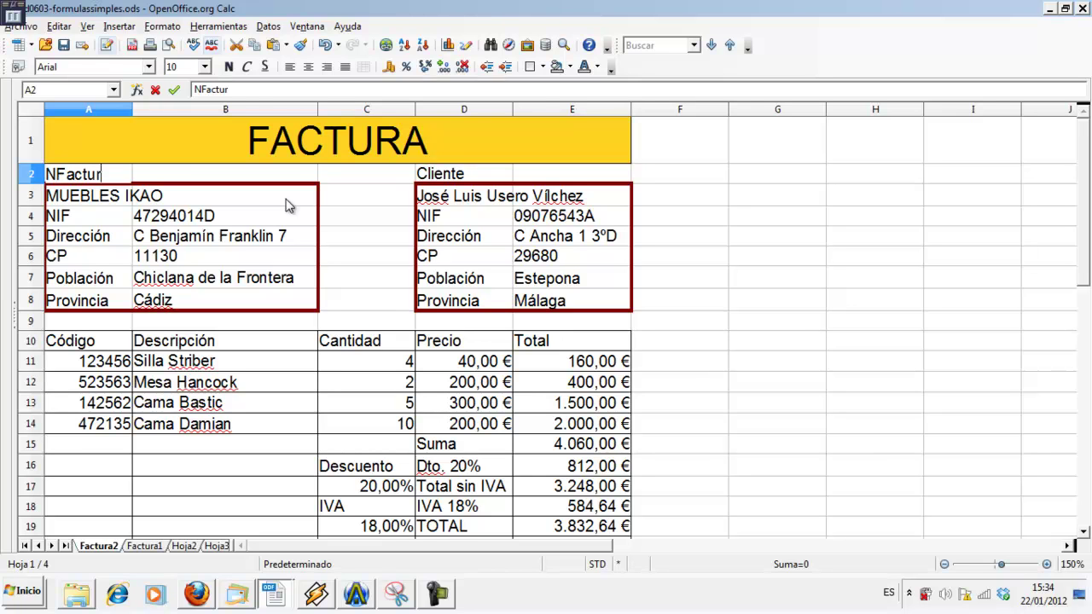
{"action": "key", "text": "Tab"}
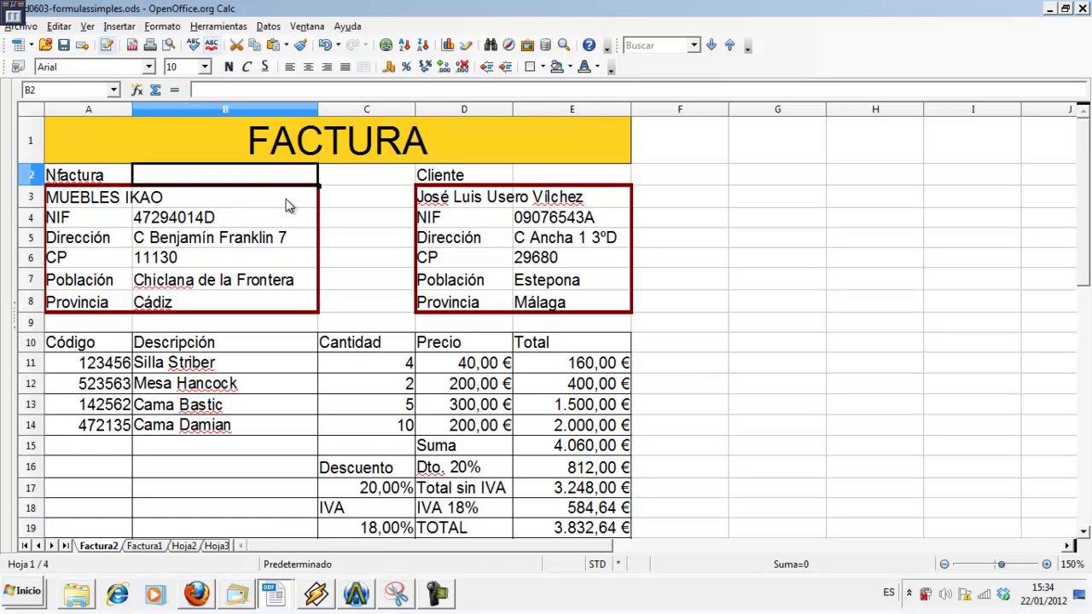
Enter 356A2012 as the invoice number in cell B2
{"action": "type", "text": "356a"}
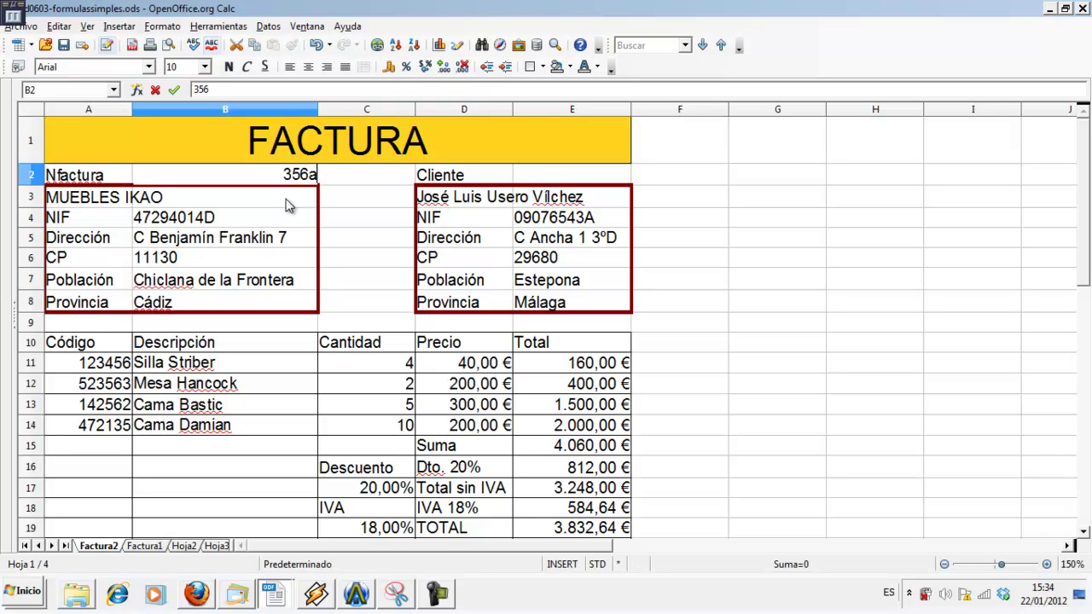
{"action": "key", "text": "BackSpace"}
{"action": "type", "text": "A2012"}
{"action": "key", "text": "Return"}
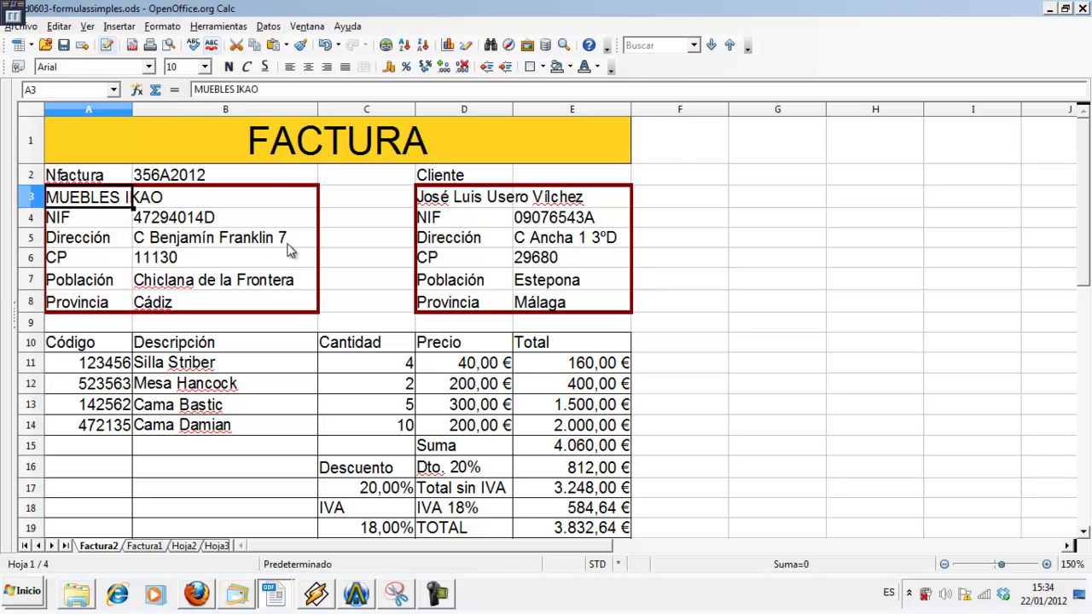
Copy the range A1:E14 of the Factura2 sheet and paste it into Hoja2 starting at cell A1
{"action": "left_click", "coordinate": [113, 139]}
{"action": "left_click_drag", "start_coordinate": [113, 139], "coordinate": [116, 428]}
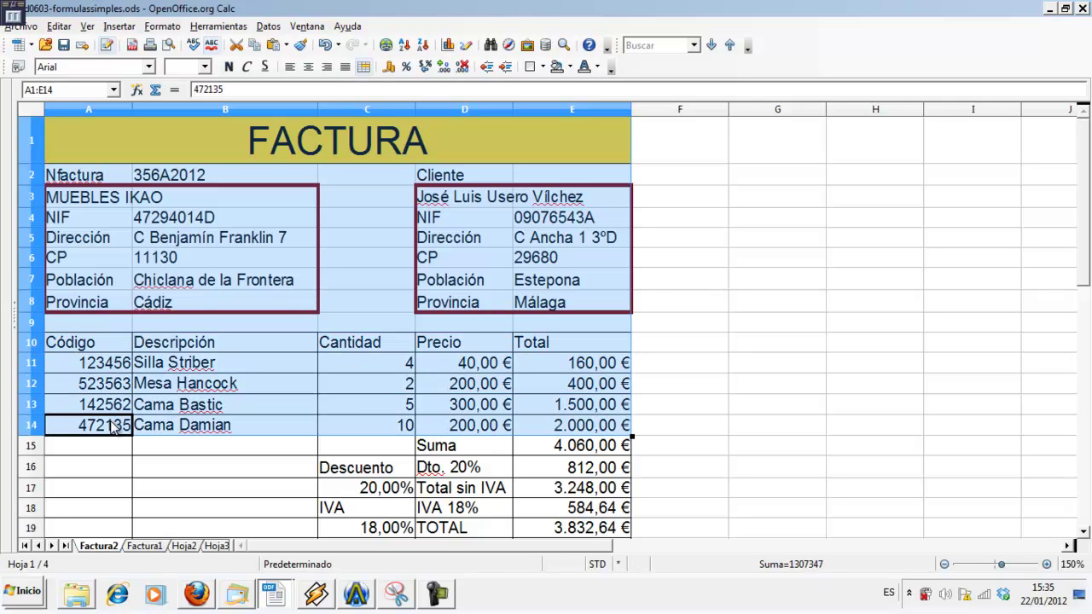
{"action": "right_click", "coordinate": [154, 390]}
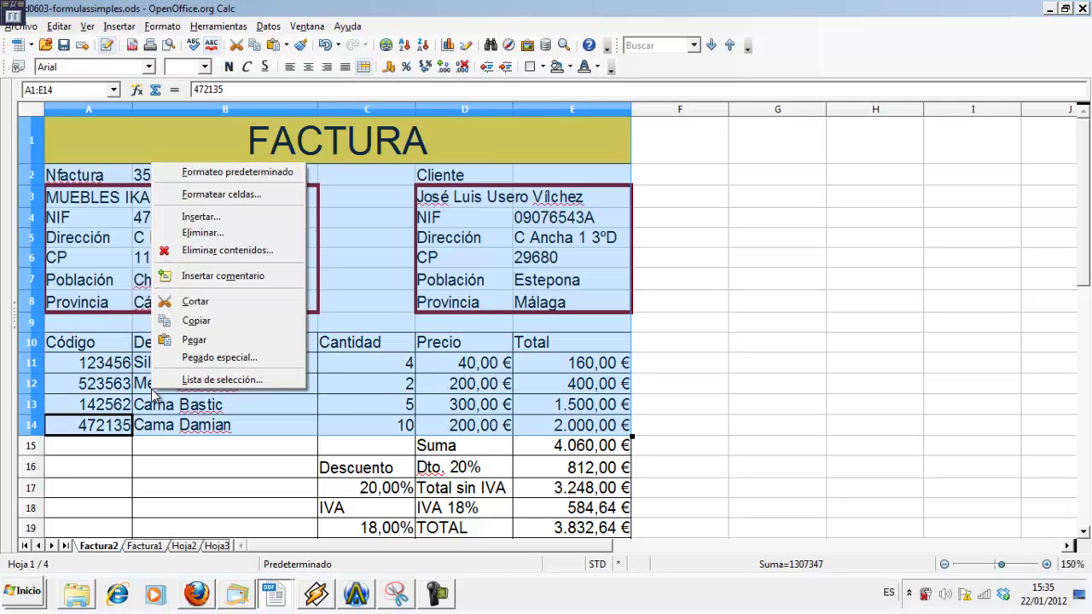
{"action": "left_click", "coordinate": [194, 321]}
{"action": "left_click", "coordinate": [184, 549]}
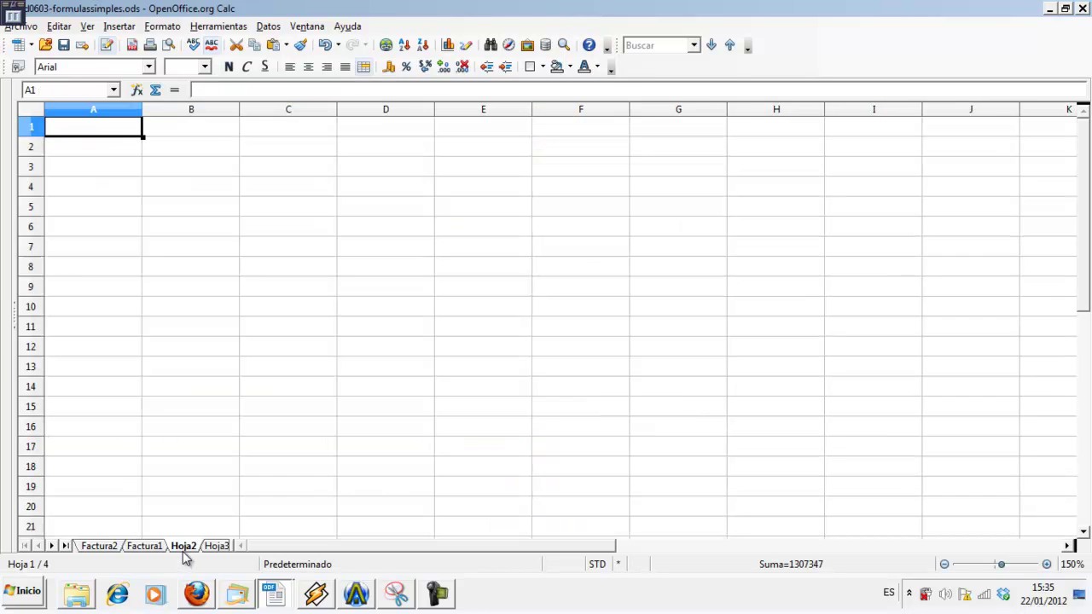
{"action": "right_click", "coordinate": [95, 124]}
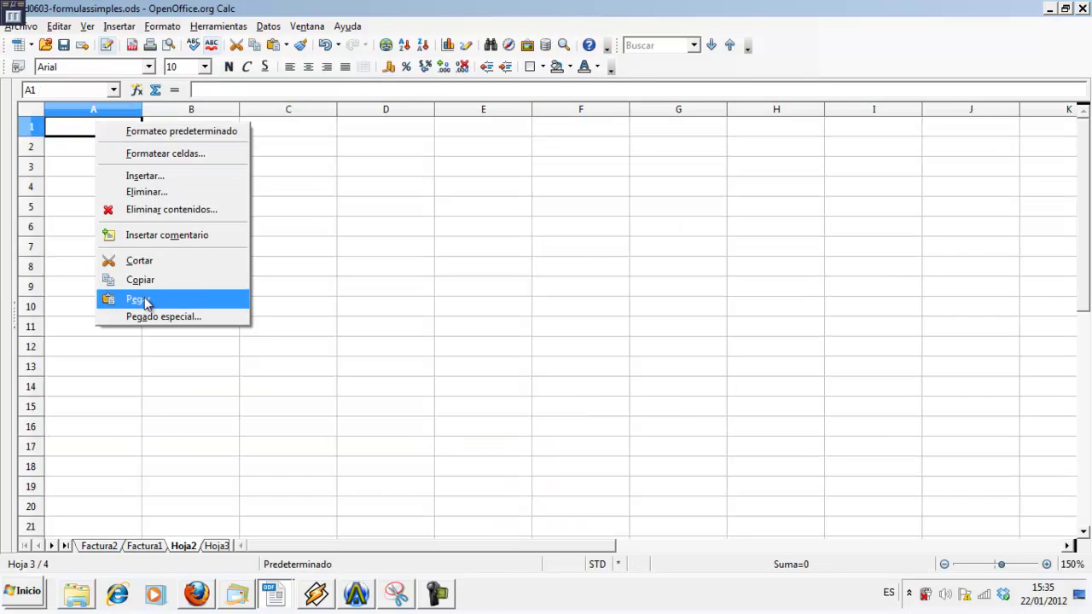
{"action": "left_click", "coordinate": [138, 299]}
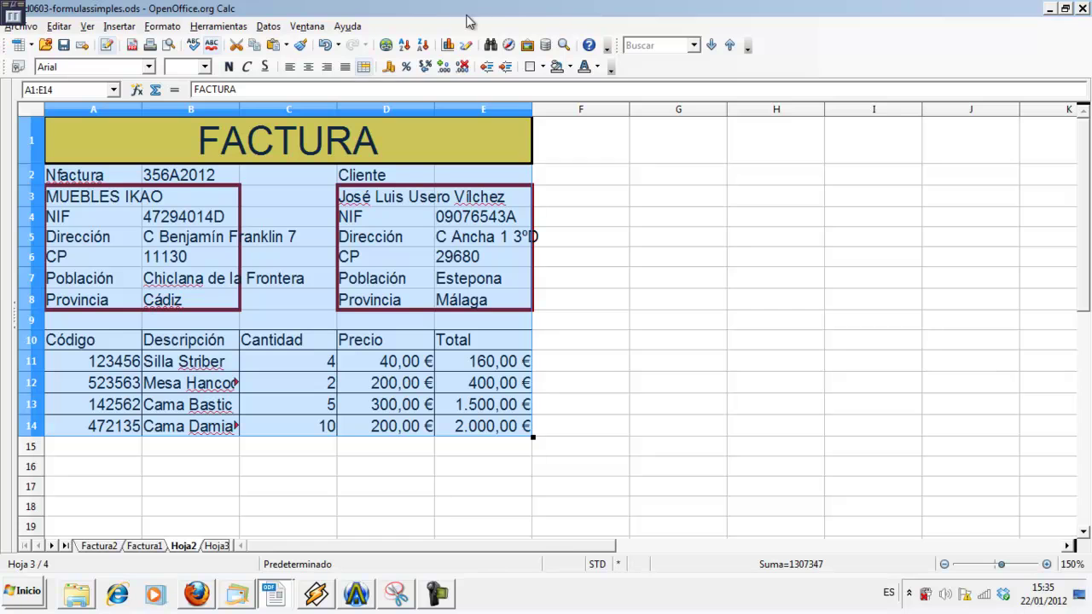
Fit the widths of columns E and B on Hoja2 to their contents
{"action": "double_click", "coordinate": [533, 110]}
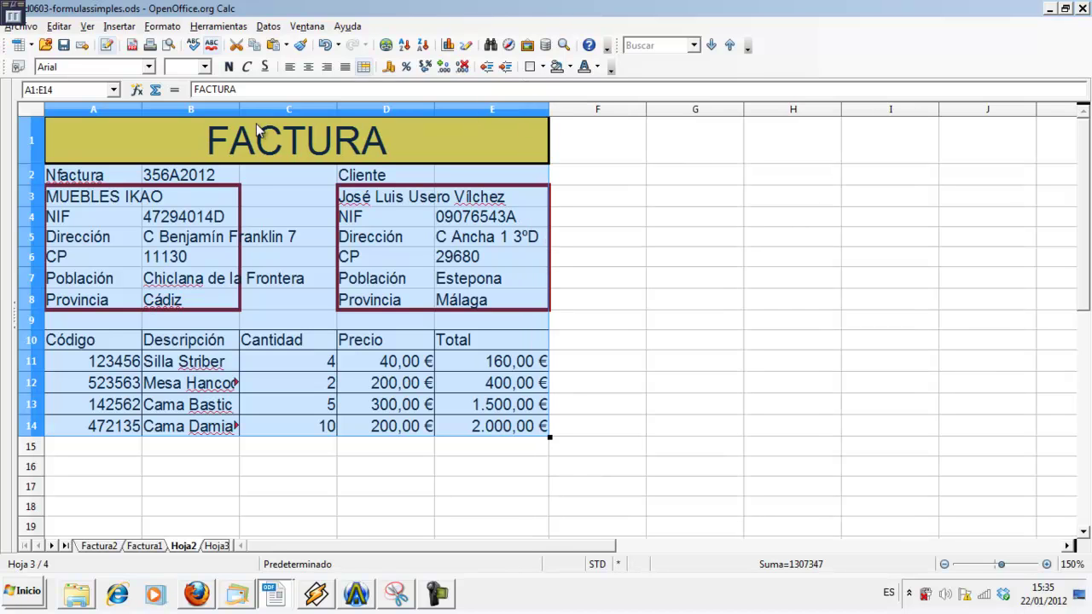
{"action": "left_click", "coordinate": [263, 203]}
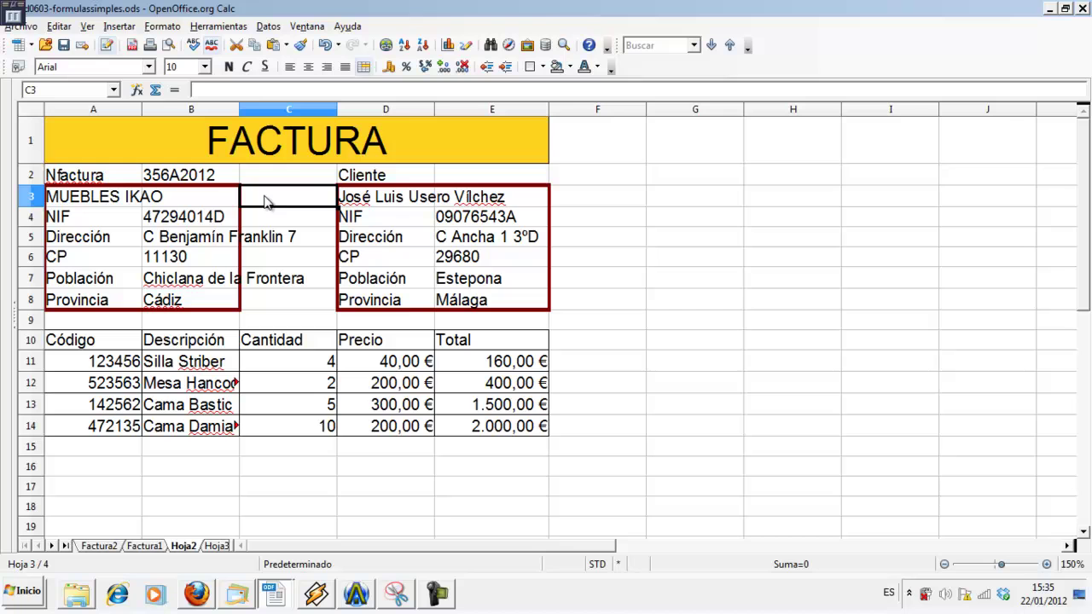
{"action": "double_click", "coordinate": [239, 110]}
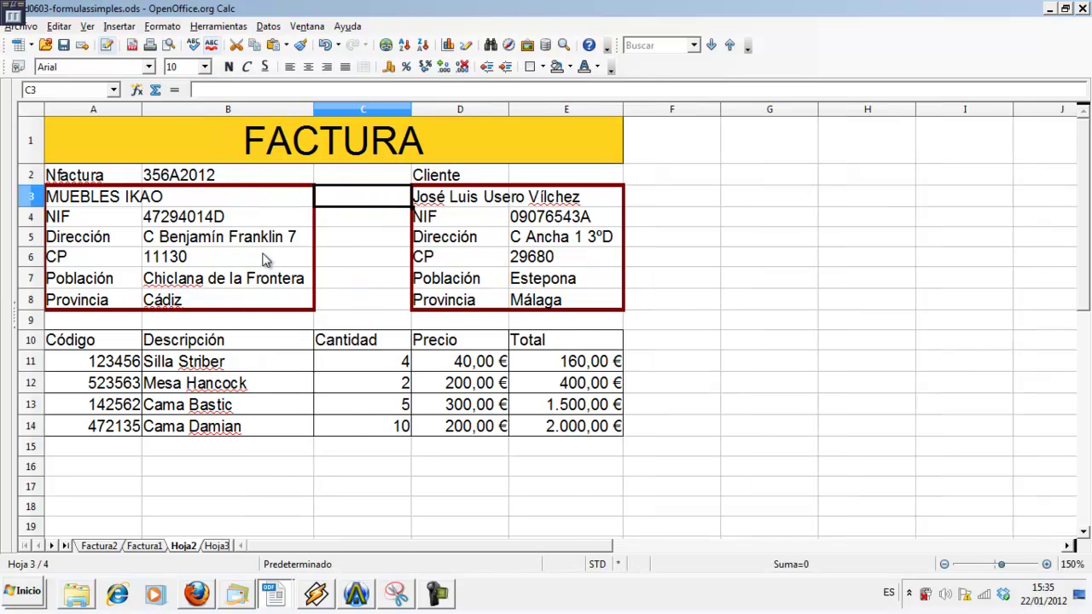
{"action": "left_click", "coordinate": [348, 238]}
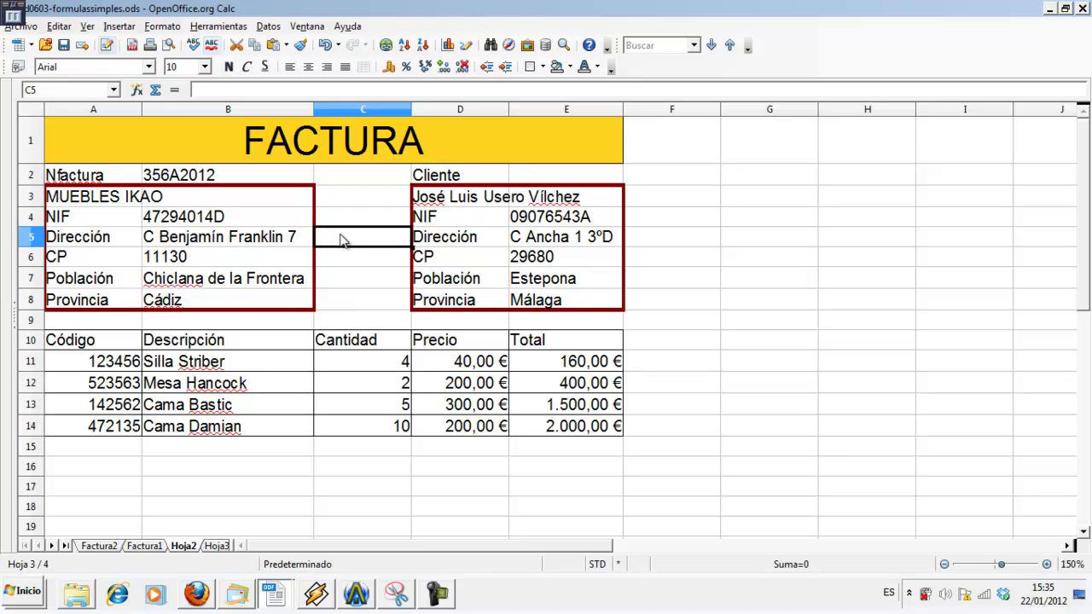
Open the print preview, slightly enlarge the print scale, and return to the Hoja2 sheet
{"action": "left_click", "coordinate": [169, 44]}
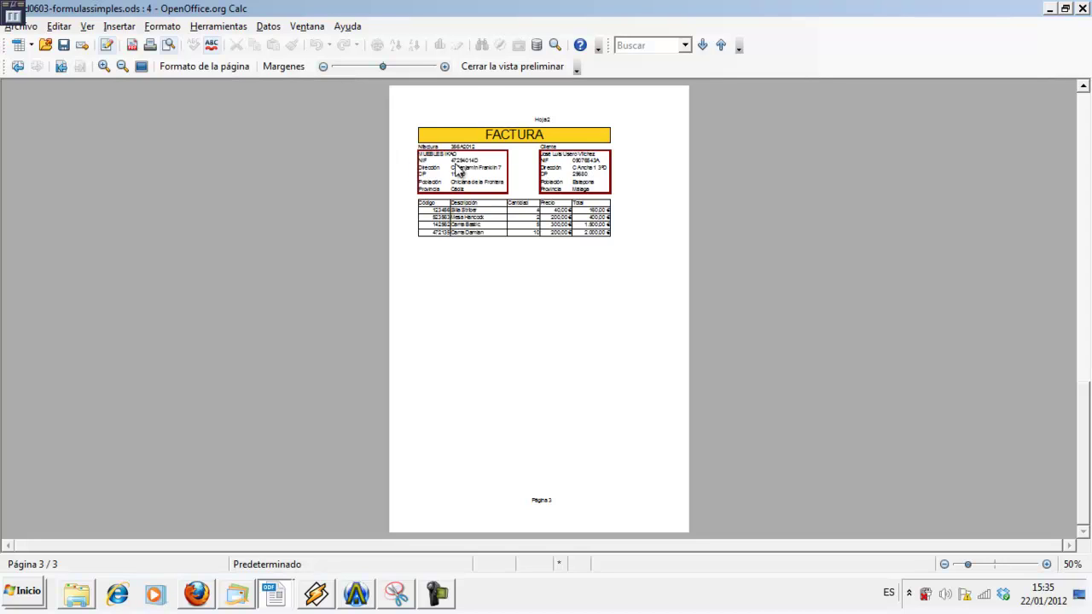
{"action": "left_click", "coordinate": [445, 67]}
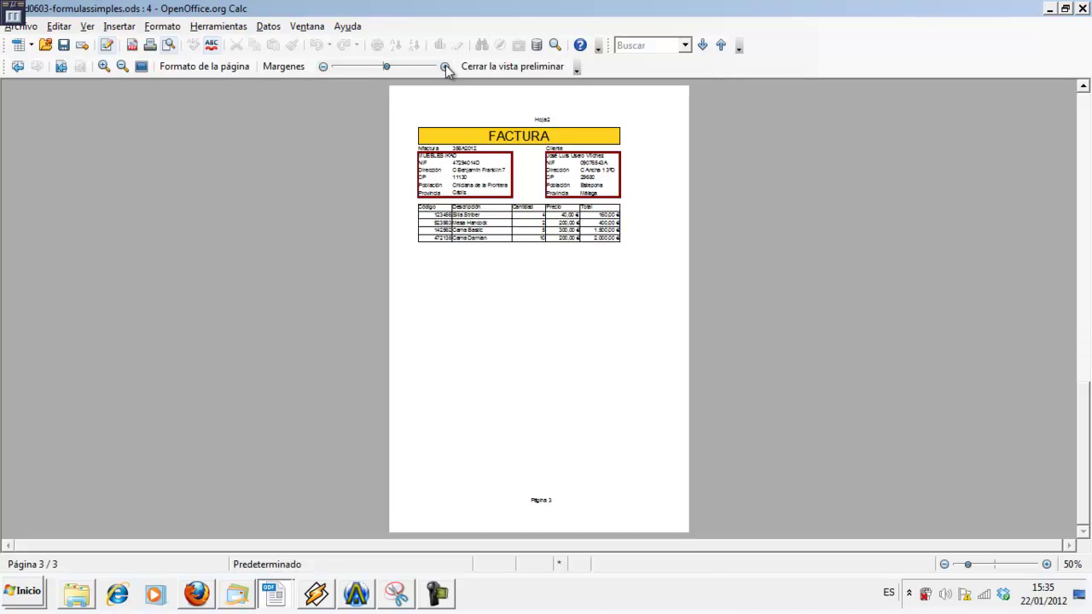
{"action": "left_click", "coordinate": [445, 67]}
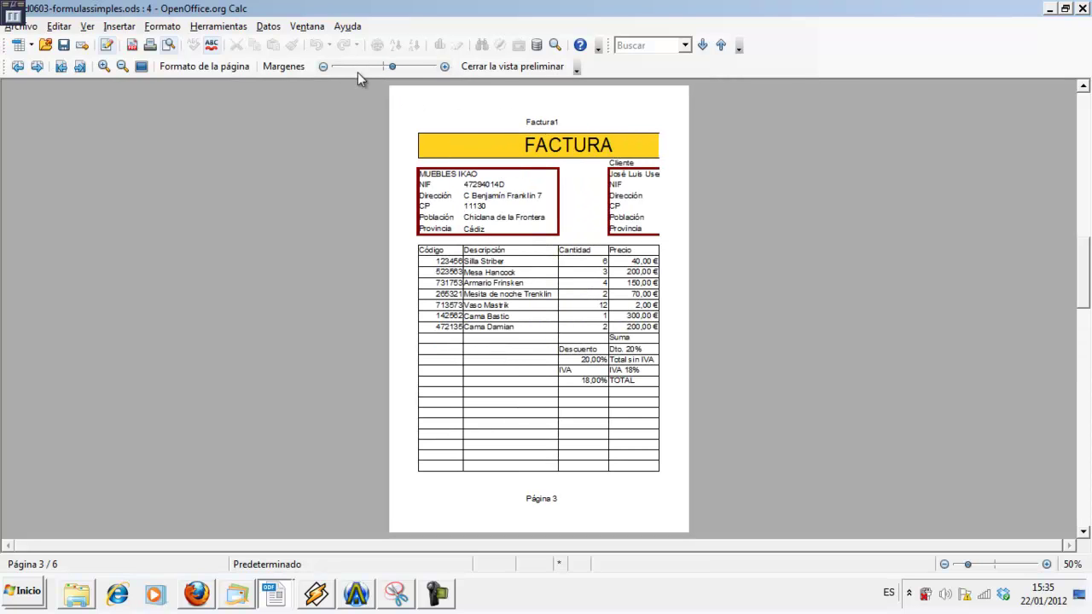
{"action": "left_click", "coordinate": [323, 66]}
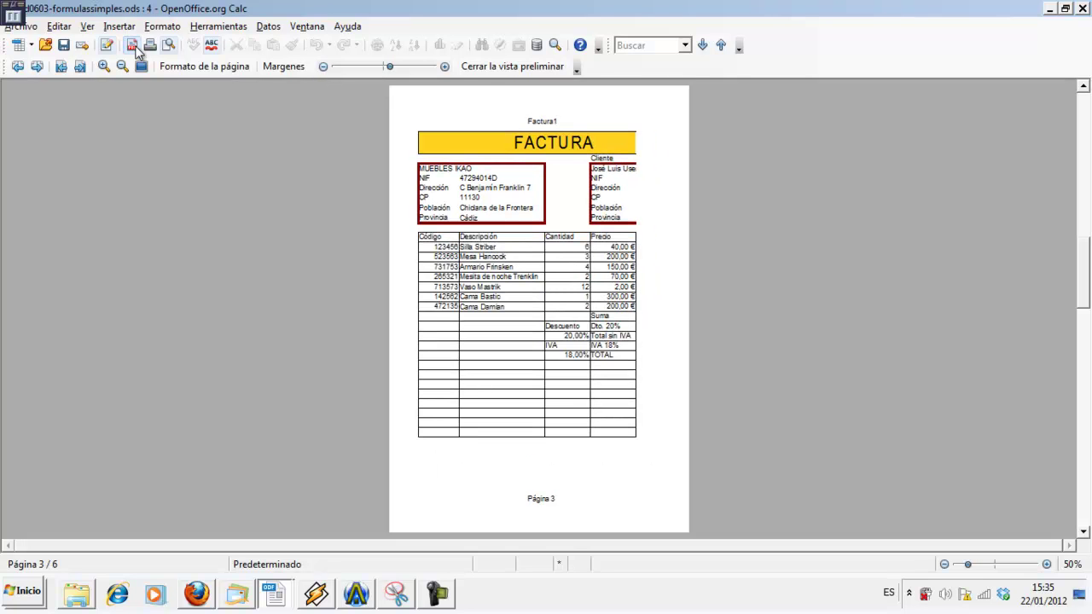
{"action": "left_click", "coordinate": [488, 69]}
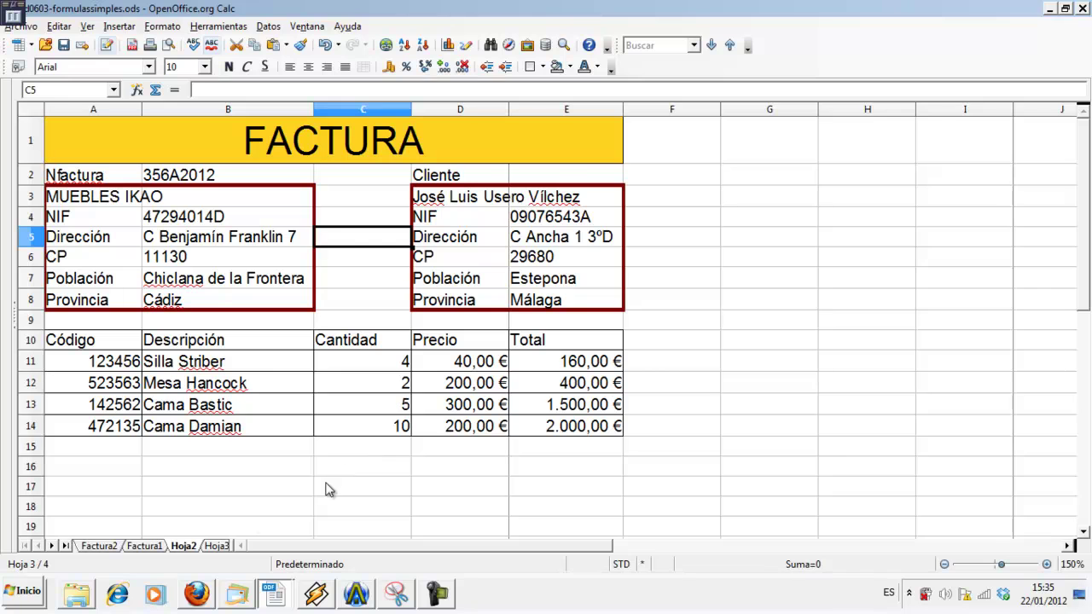
Copy the item rows A11:E17 of Factura1 and paste them over the item rows A11:E14 on Hoja2, accepting the larger range
{"action": "left_click", "coordinate": [143, 545]}
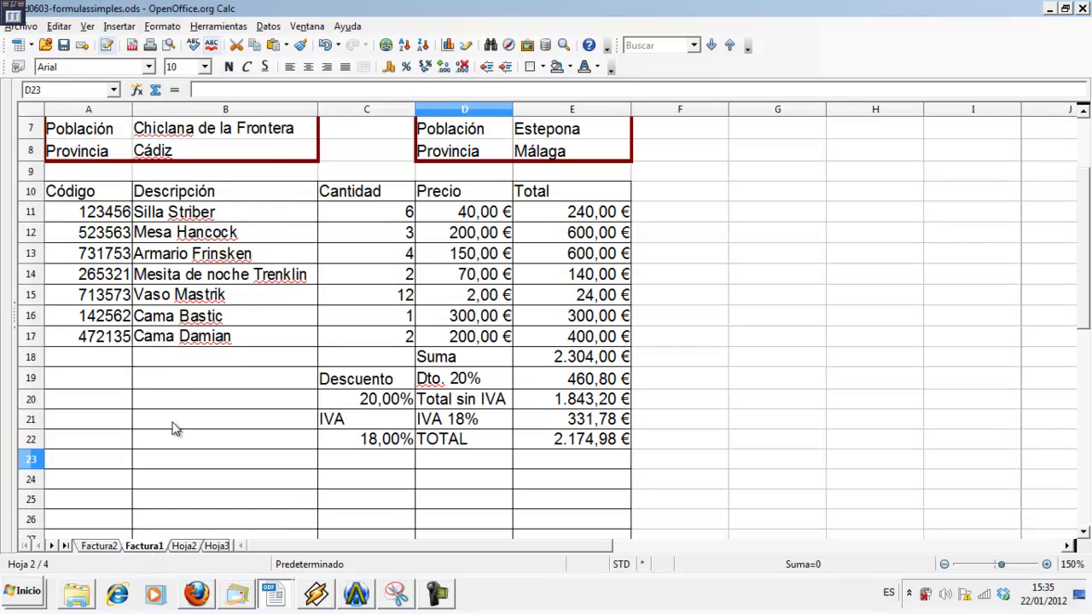
{"action": "left_click_drag", "start_coordinate": [115, 213], "coordinate": [585, 339]}
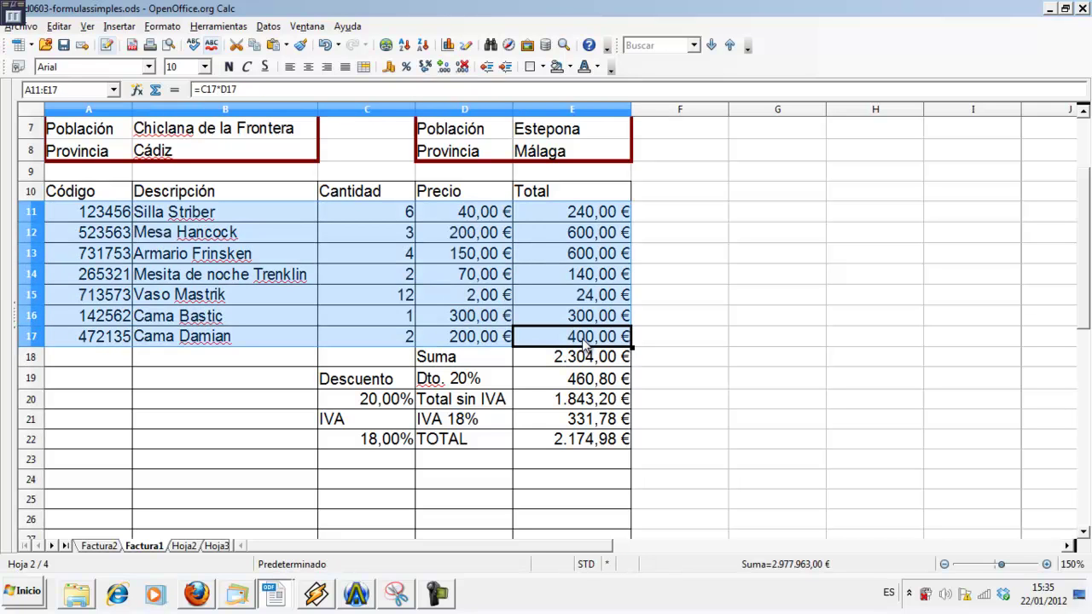
{"action": "right_click", "coordinate": [583, 338]}
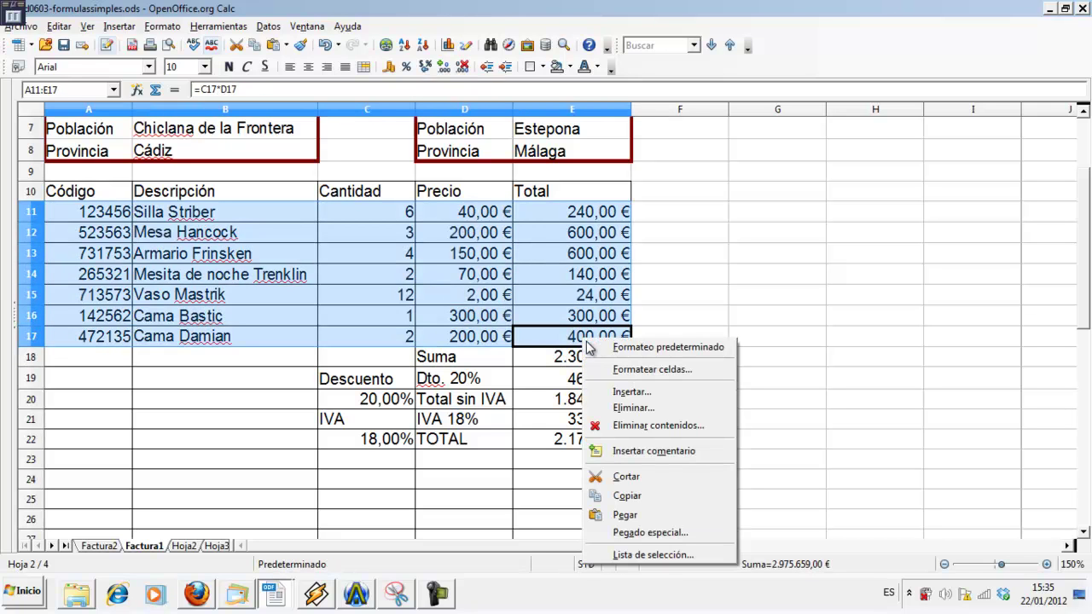
{"action": "left_click", "coordinate": [630, 498]}
{"action": "left_click", "coordinate": [183, 545]}
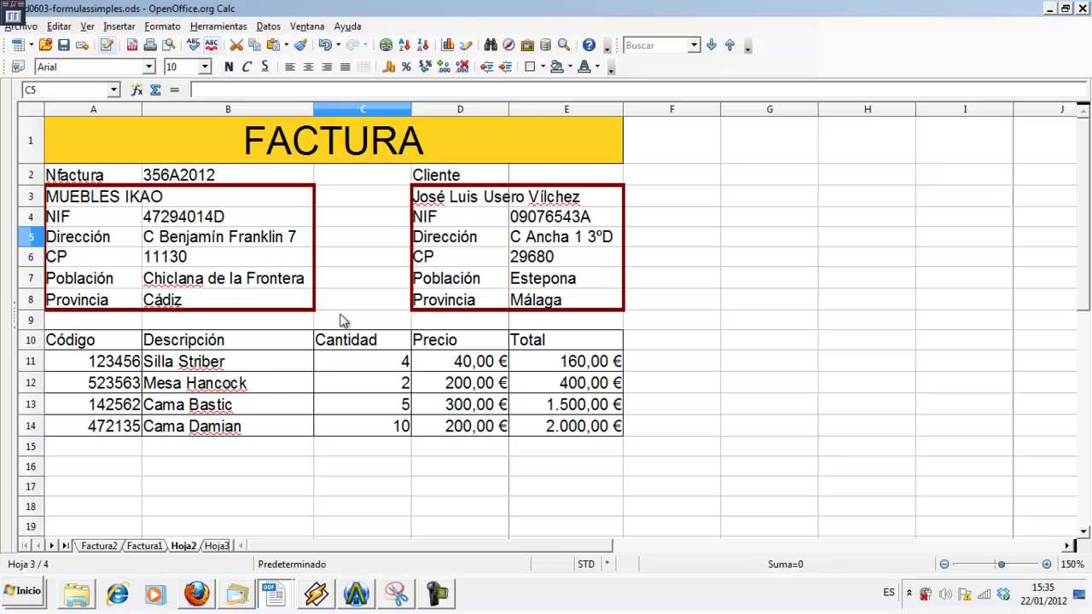
{"action": "left_click_drag", "start_coordinate": [132, 362], "coordinate": [550, 431]}
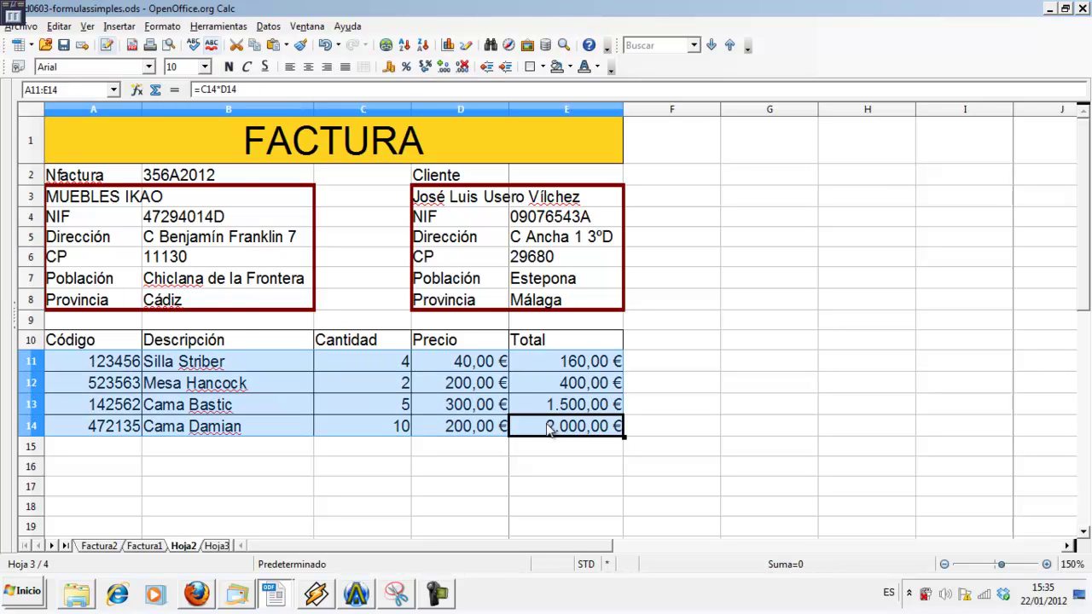
{"action": "right_click", "coordinate": [85, 363]}
{"action": "left_click", "coordinate": [124, 304]}
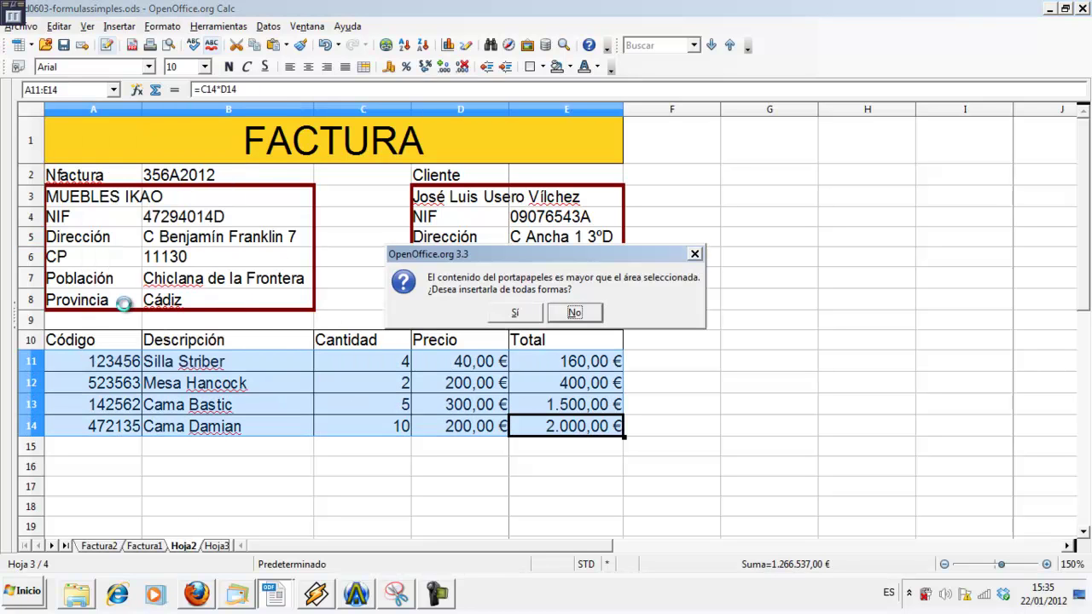
{"action": "left_click", "coordinate": [515, 313]}
{"action": "left_click", "coordinate": [484, 324]}
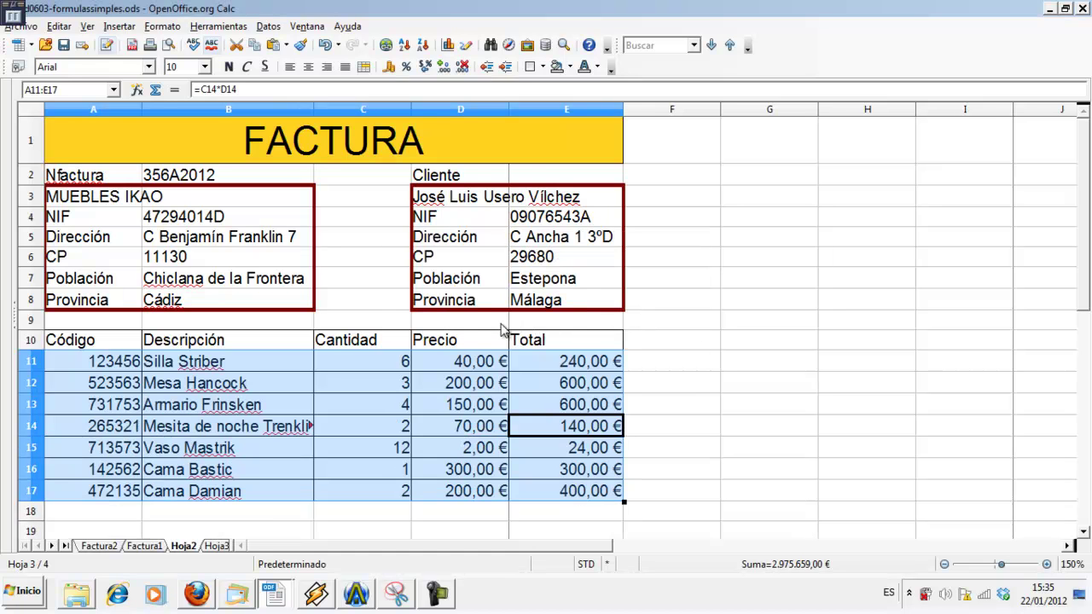
Clear the contents of the Total cells E11:E17 on Hoja2
{"action": "scroll", "coordinate": [508, 341], "scroll_direction": "down", "scroll_amount": 2}
{"action": "left_click_drag", "start_coordinate": [573, 215], "coordinate": [577, 345]}
{"action": "key", "text": "BackSpace"}
Enter the formula =C11*D11 in cell E11 to calculate the Silla Striber total from quantity and price
{"action": "left_click", "coordinate": [609, 215]}
{"action": "left_click", "coordinate": [458, 220]}
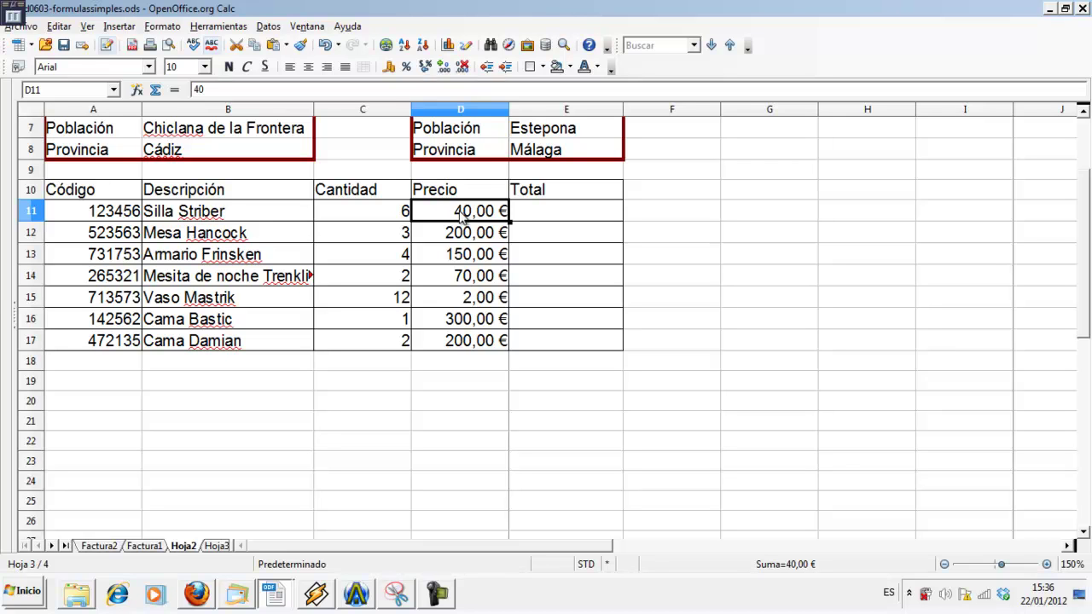
{"action": "left_click", "coordinate": [535, 218]}
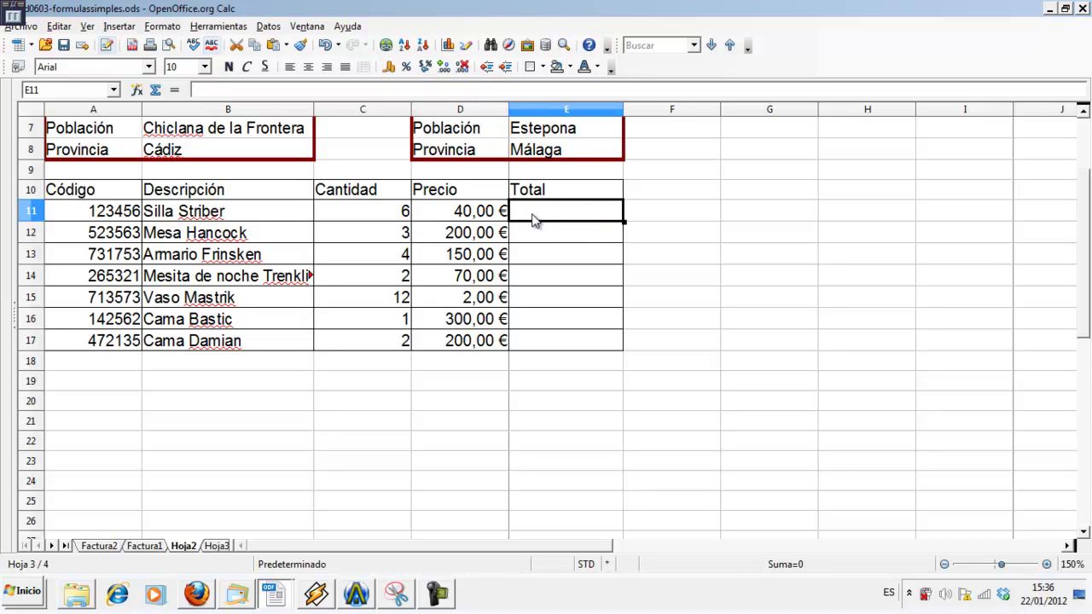
{"action": "type", "text": "="}
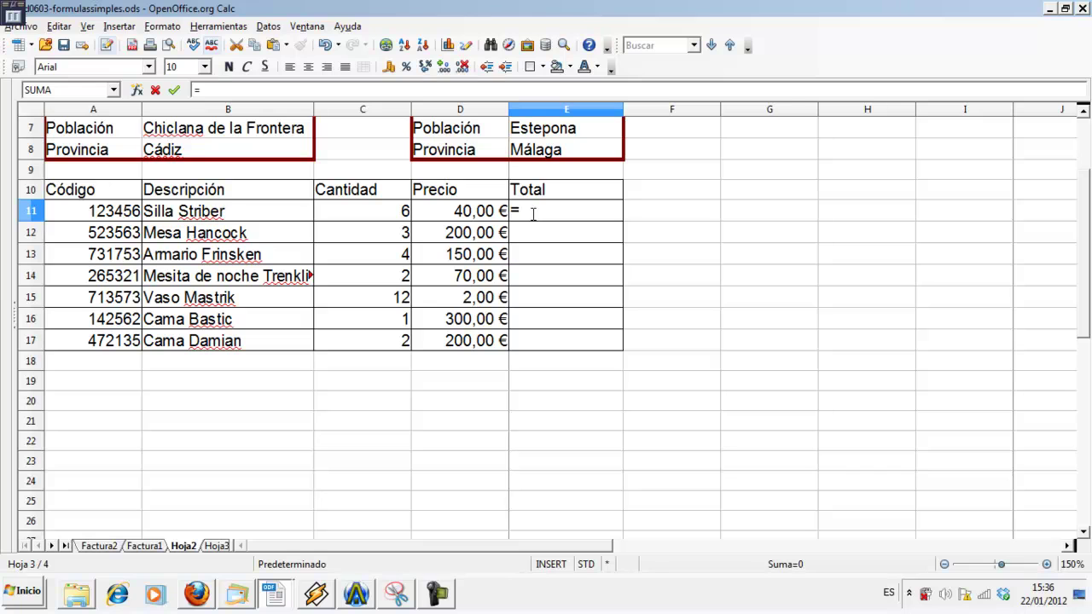
{"action": "left_click", "coordinate": [388, 216]}
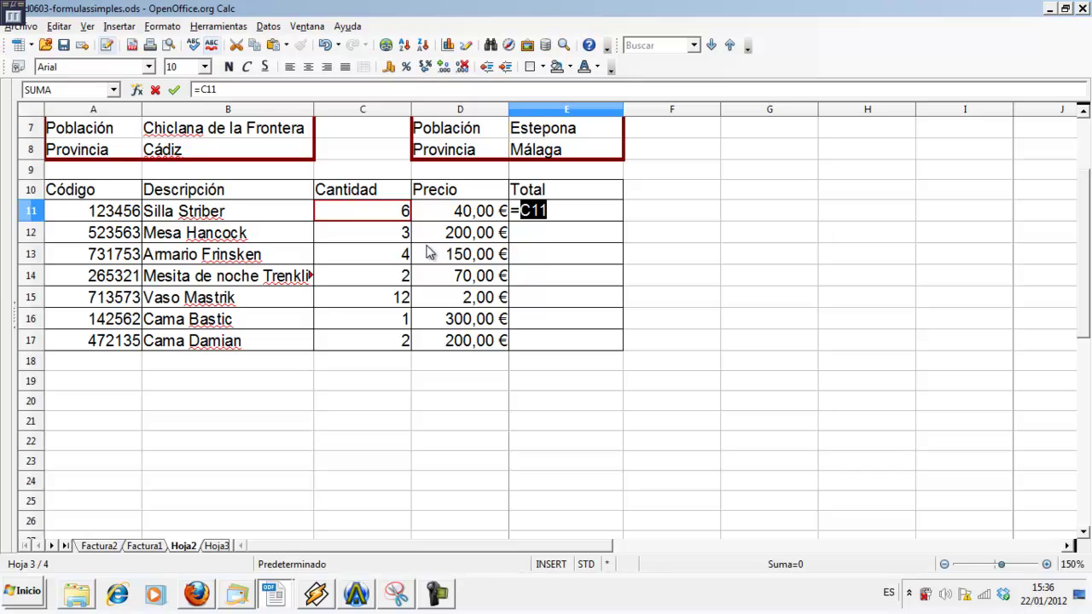
{"action": "type", "text": "*"}
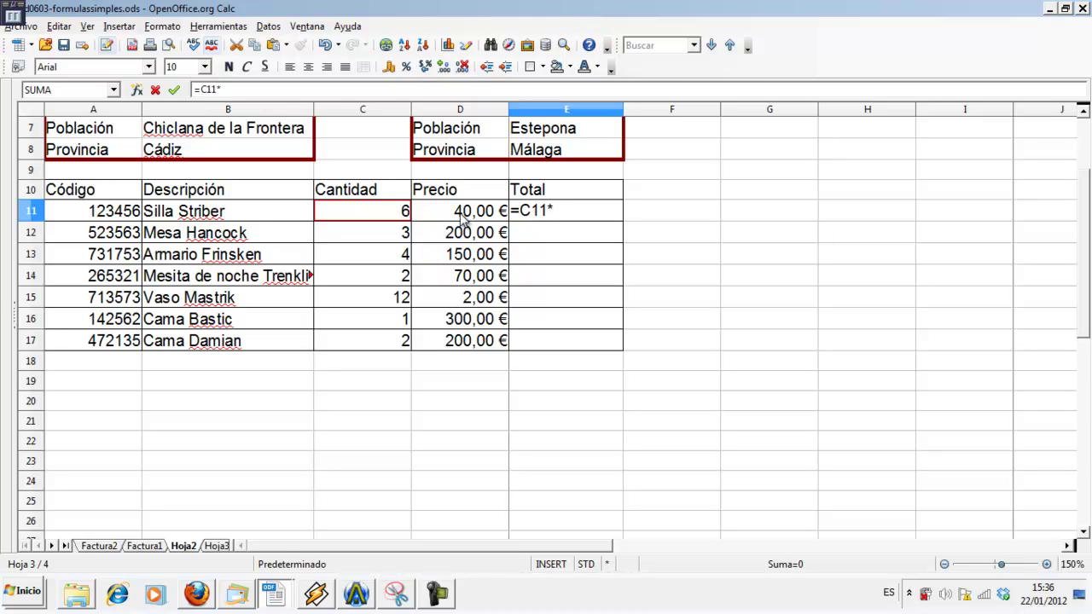
{"action": "left_click", "coordinate": [463, 219]}
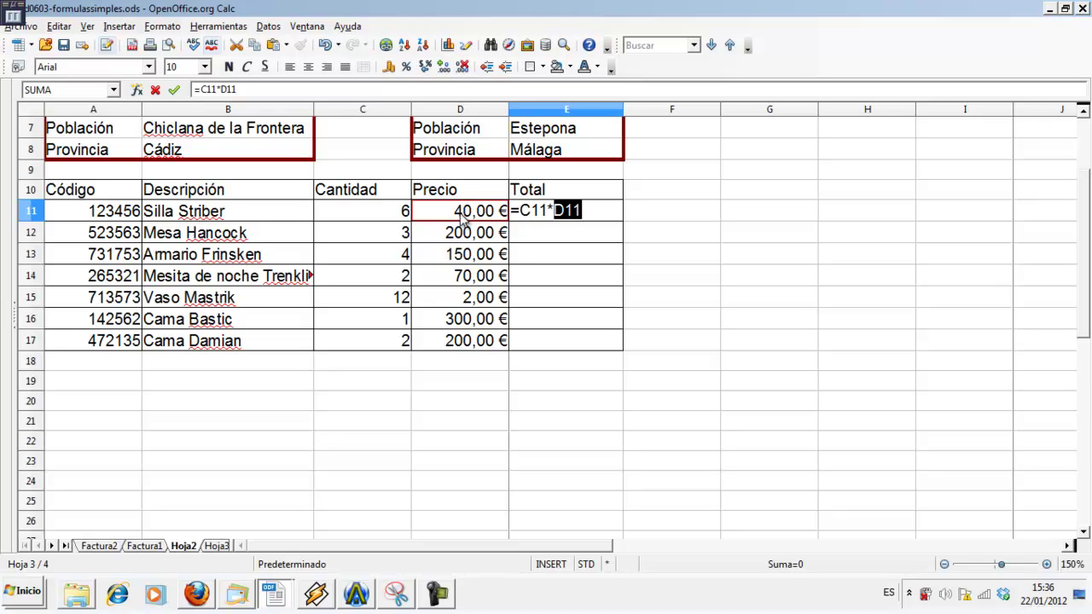
{"action": "key", "text": "Return"}
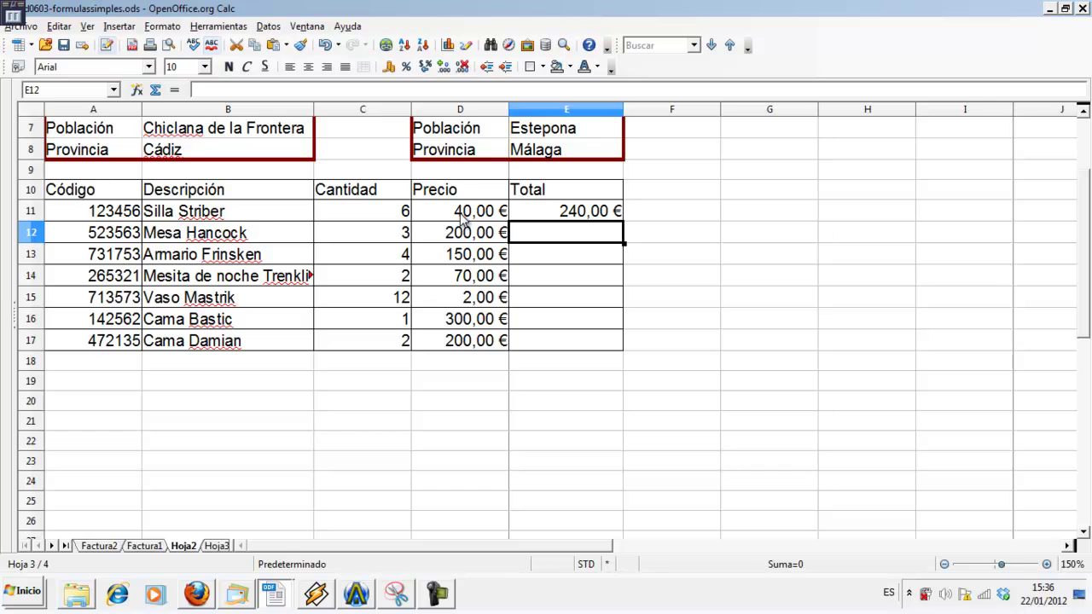
Set the Silla Striber quantity in cell C11 to 5
{"action": "left_click", "coordinate": [399, 218]}
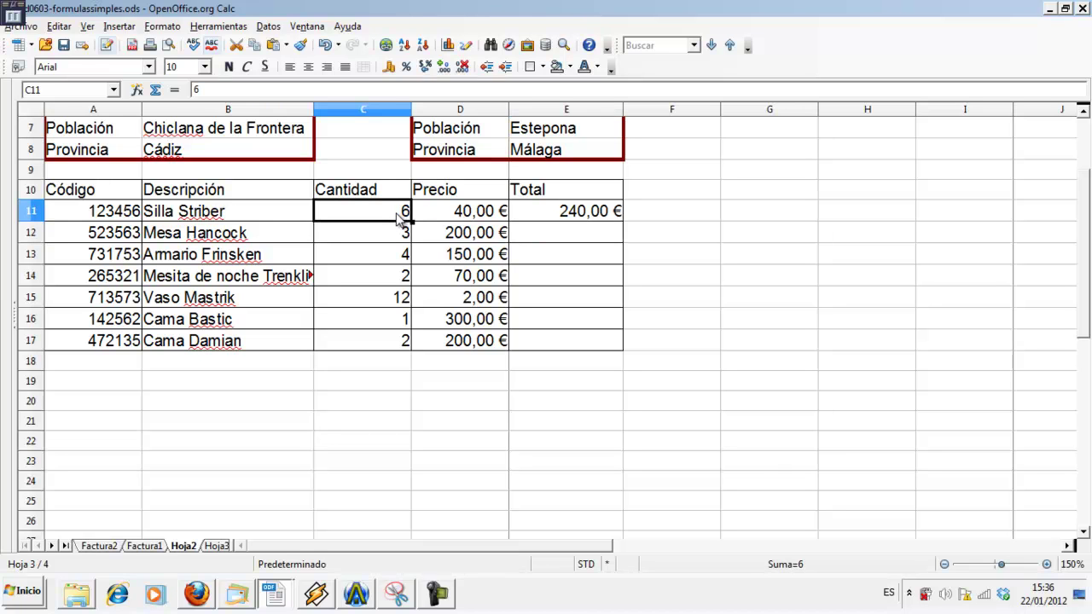
{"action": "type", "text": "5"}
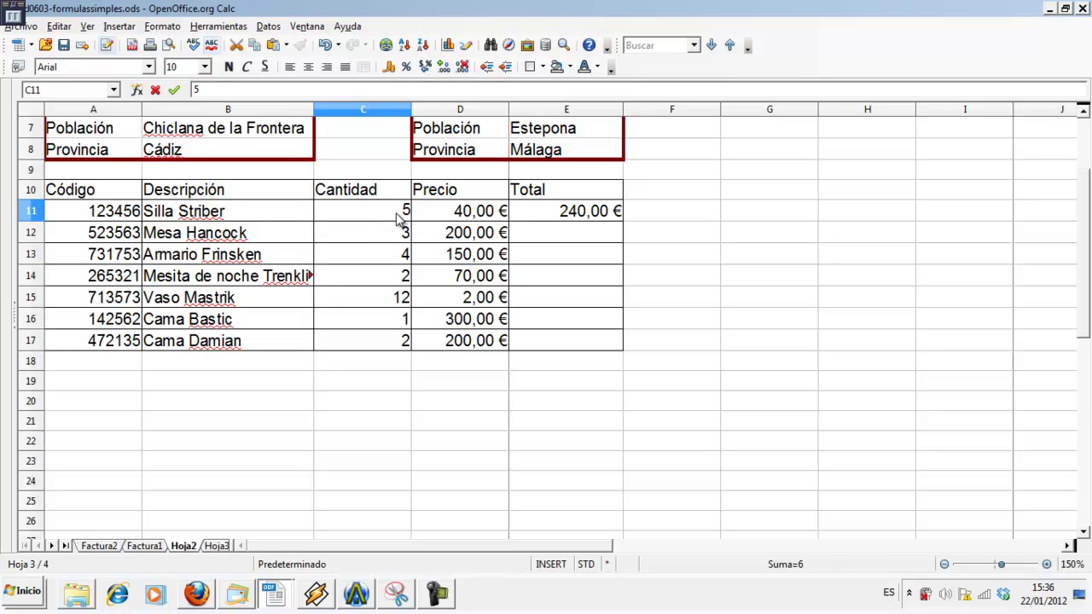
{"action": "key", "text": "Return"}
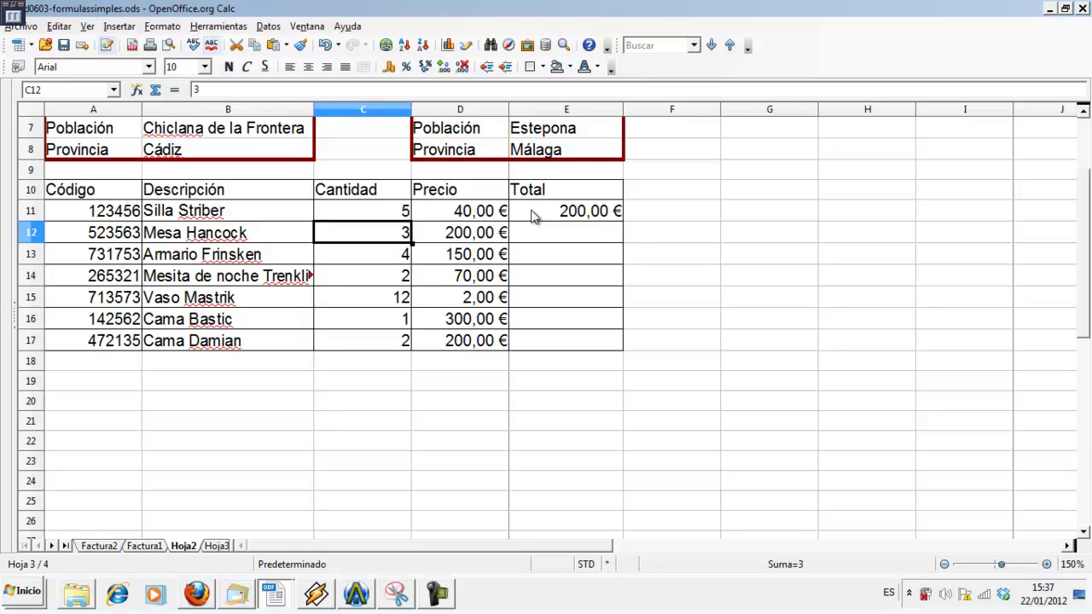
Fill the E11 total formula down through E17 and check the copied formulas in the Total column
{"action": "left_click", "coordinate": [534, 240]}
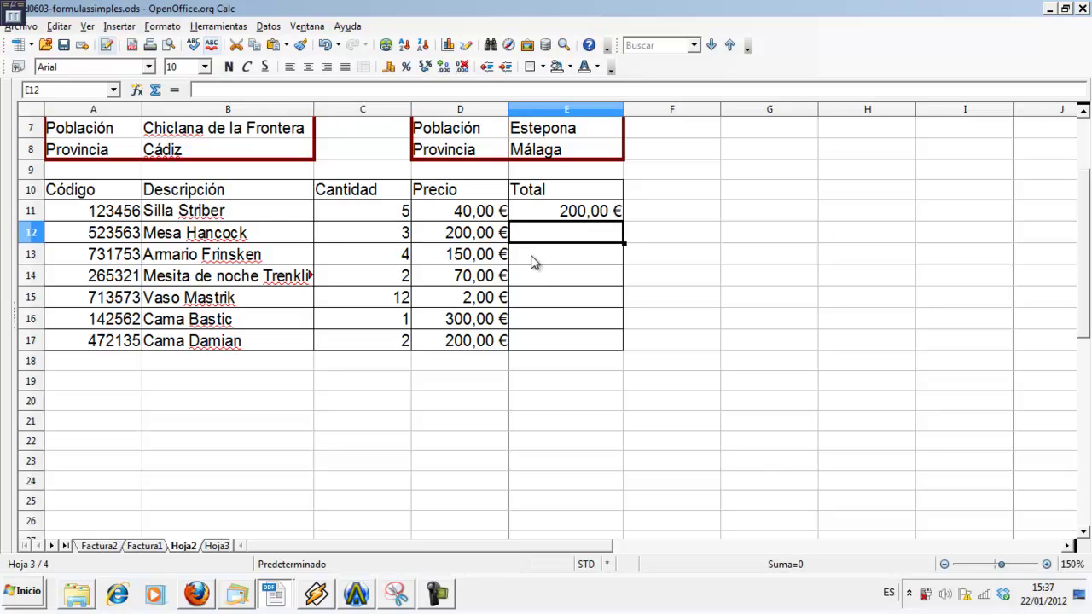
{"action": "left_click", "coordinate": [532, 260]}
{"action": "left_click", "coordinate": [529, 279]}
{"action": "left_click", "coordinate": [524, 299]}
{"action": "left_click", "coordinate": [526, 320]}
{"action": "left_click", "coordinate": [531, 343]}
{"action": "left_click", "coordinate": [562, 220]}
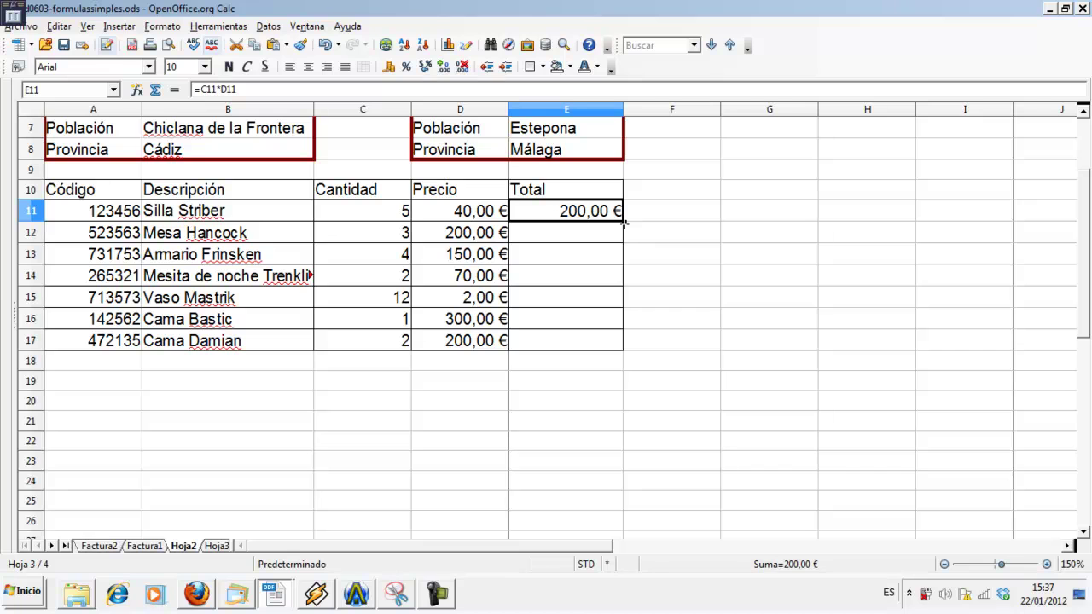
{"action": "left_click_drag", "start_coordinate": [624, 223], "coordinate": [618, 349]}
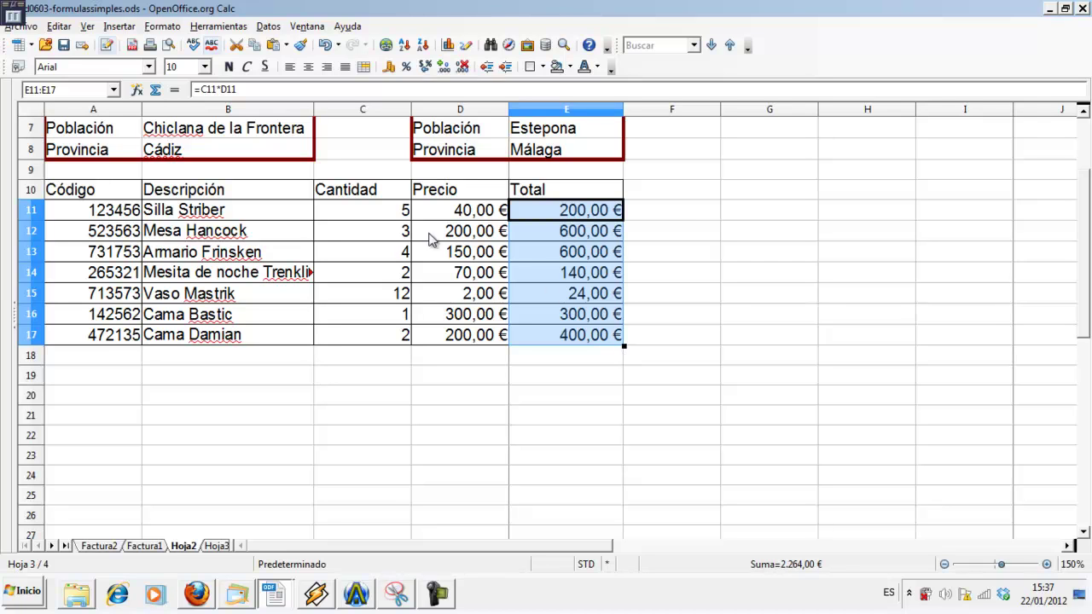
{"action": "left_click", "coordinate": [530, 220]}
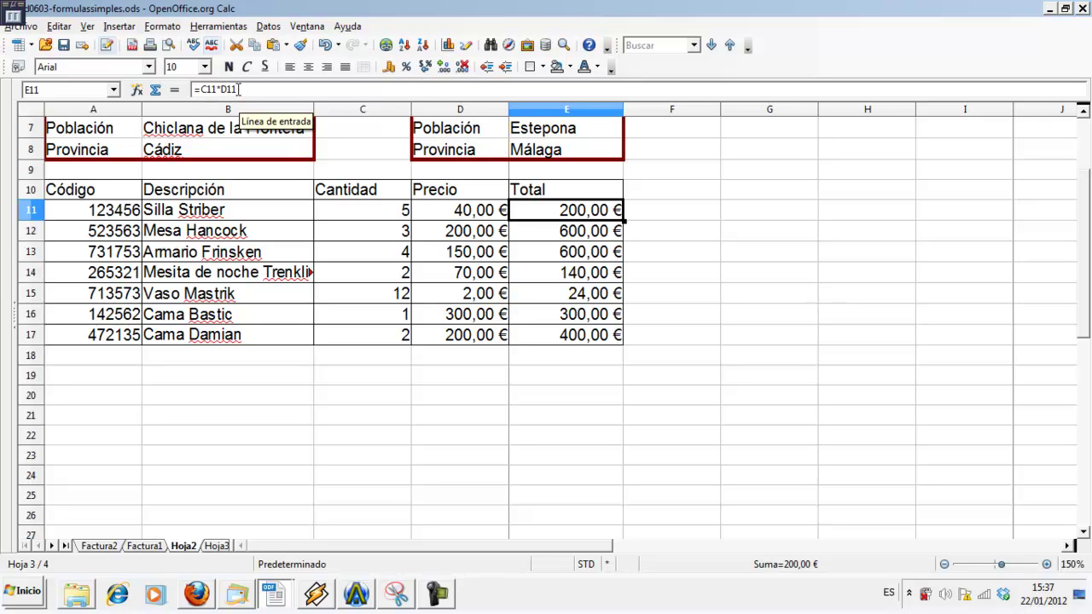
{"action": "left_click", "coordinate": [570, 227]}
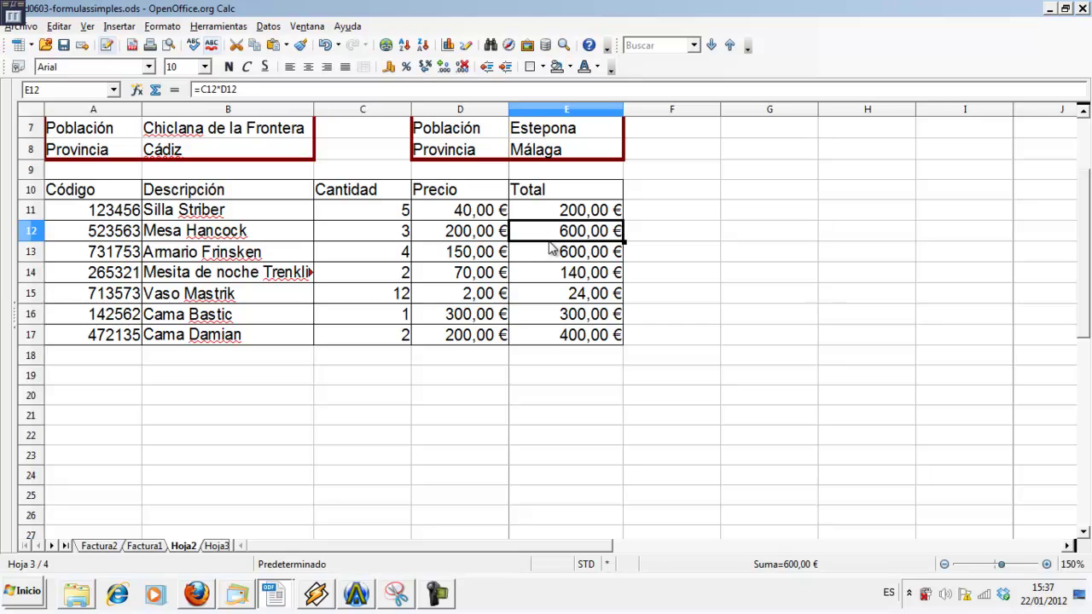
{"action": "left_click", "coordinate": [554, 256]}
{"action": "left_click", "coordinate": [555, 276]}
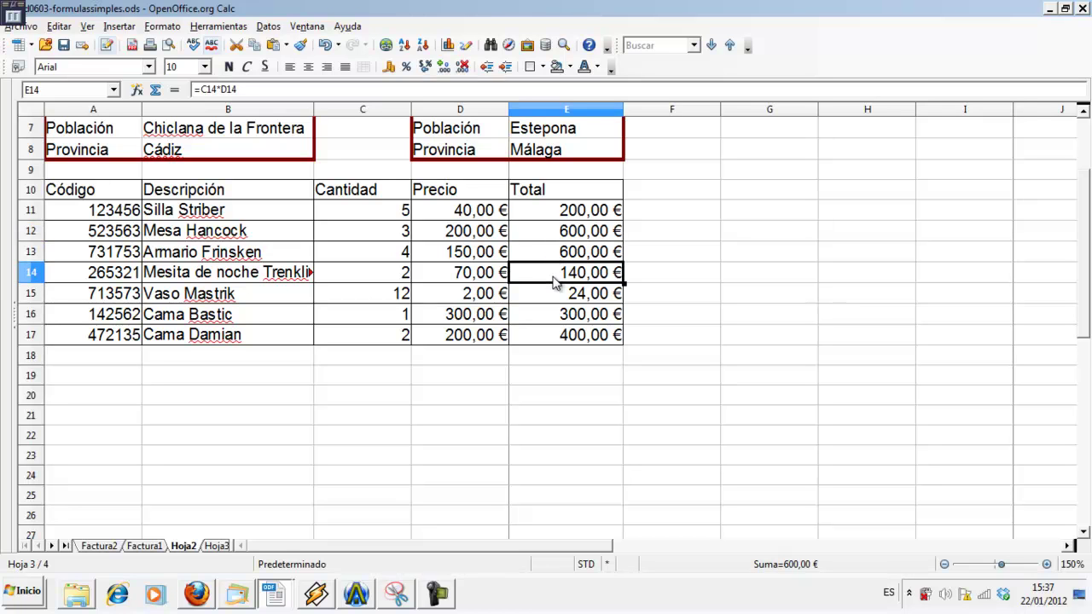
Enter the label TOTAL in cell D18 and sum the line totals in E18 with =SUMA(E11:E17)
{"action": "left_click", "coordinate": [480, 367]}
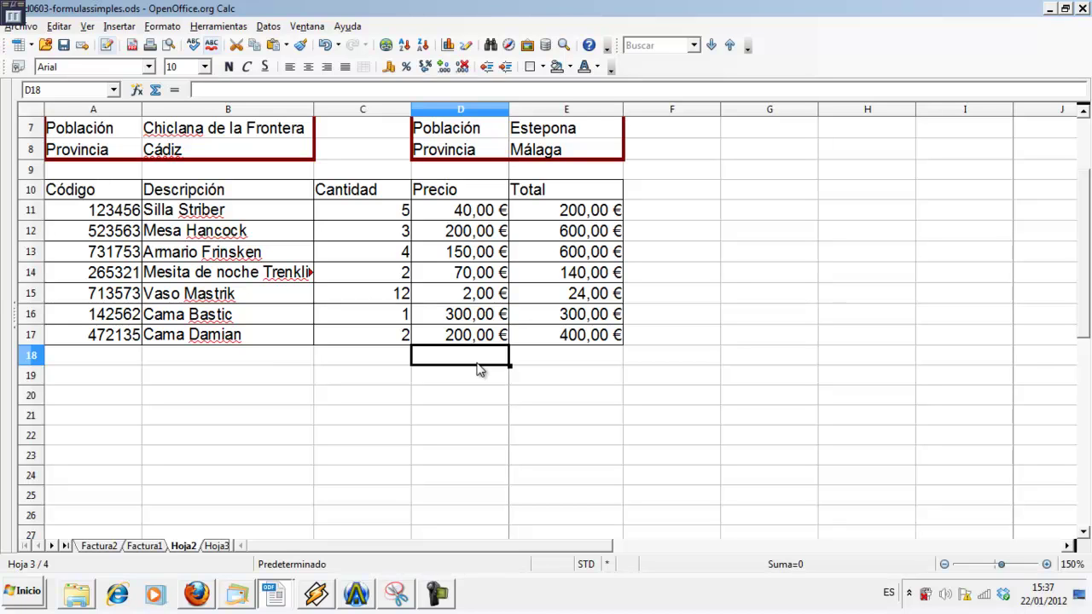
{"action": "type", "text": "total"}
{"action": "key", "text": "BackSpace"}
{"action": "key", "text": "BackSpace"}
{"action": "key", "text": "BackSpace"}
{"action": "key", "text": "BackSpace"}
{"action": "key", "text": "BackSpace"}
{"action": "type", "text": "TOTAL"}
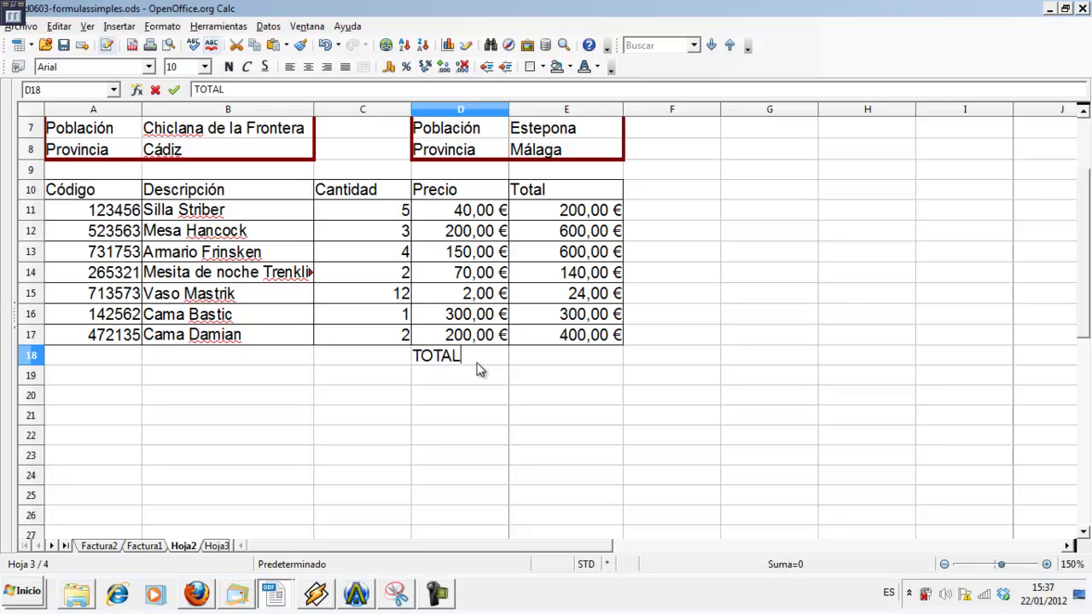
{"action": "key", "text": "Tab"}
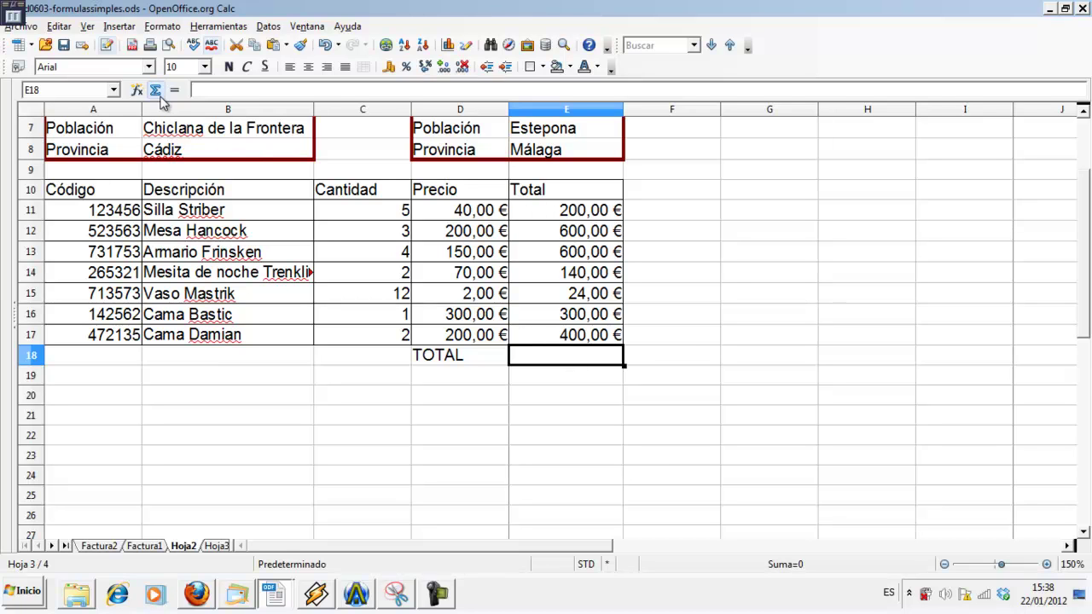
{"action": "left_click", "coordinate": [155, 91]}
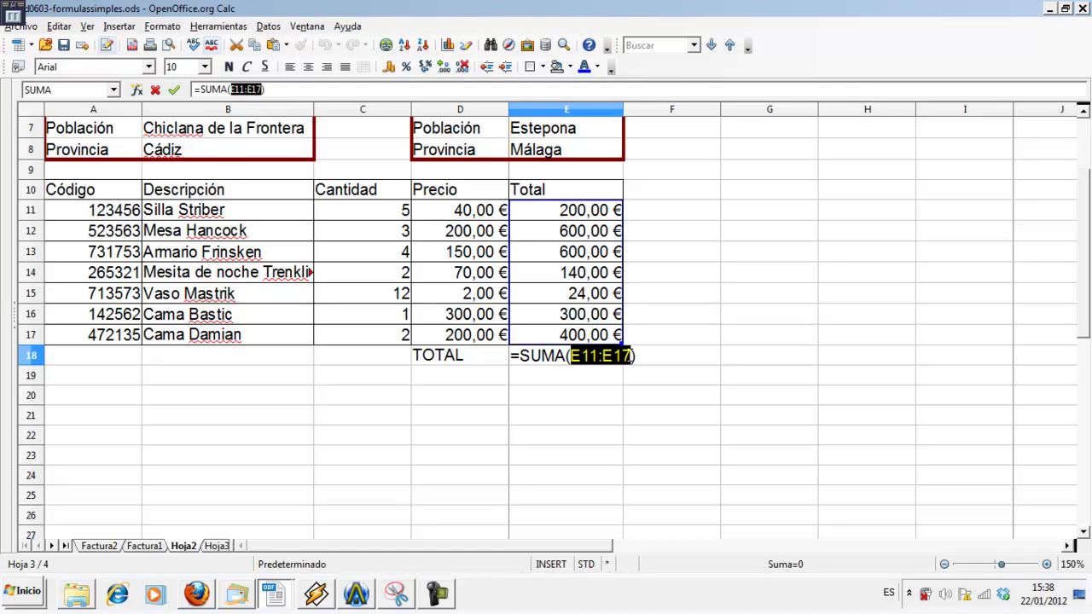
{"action": "key", "text": "Return"}
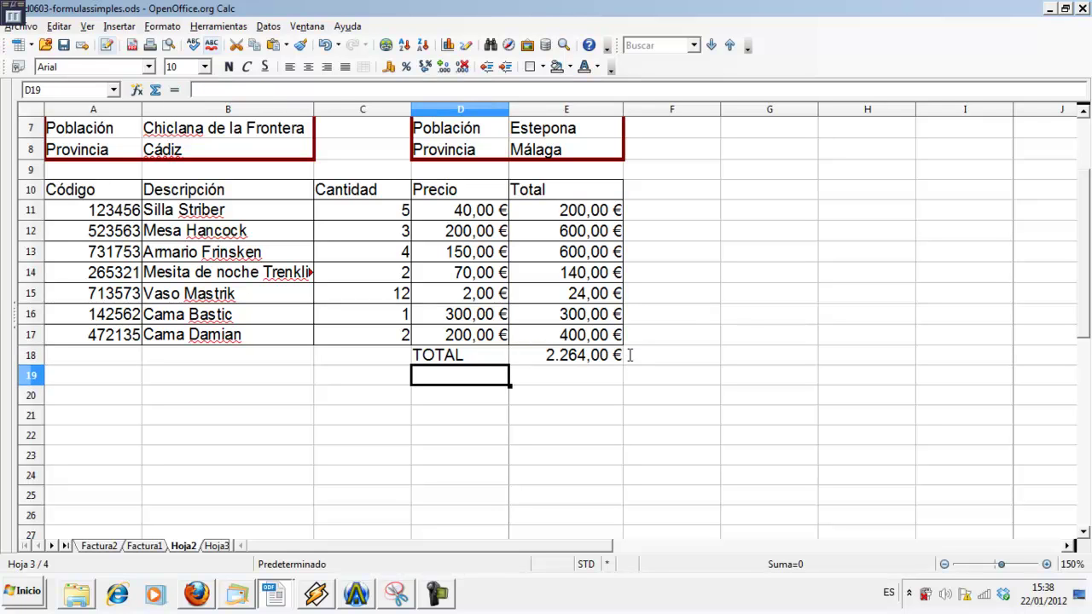
Set the Vaso Mastrik price in cell D15 to 3 and review the invoice
{"action": "left_click", "coordinate": [482, 299]}
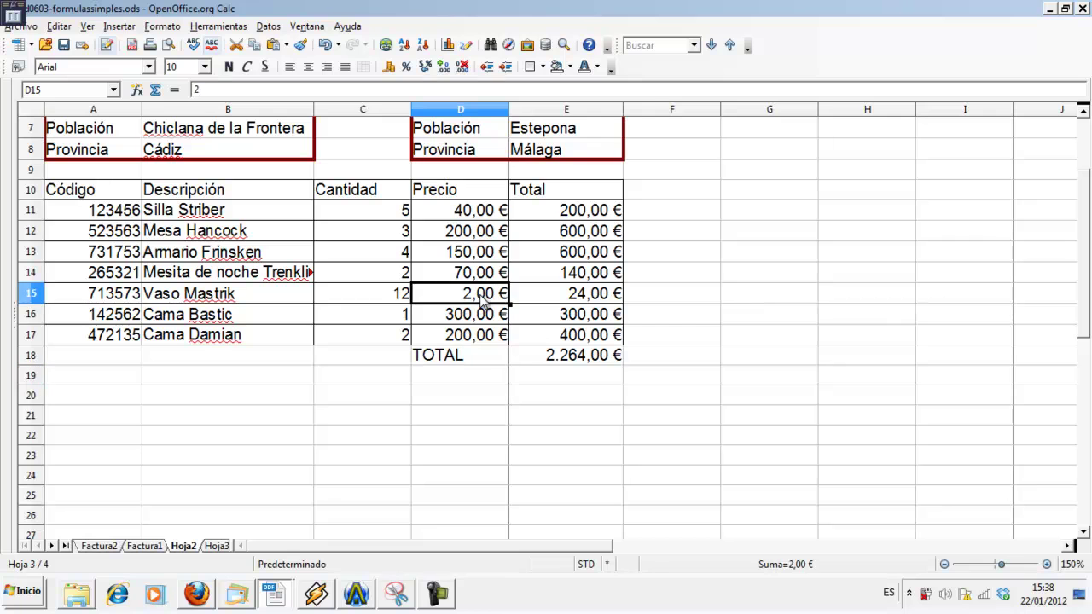
{"action": "type", "text": "3"}
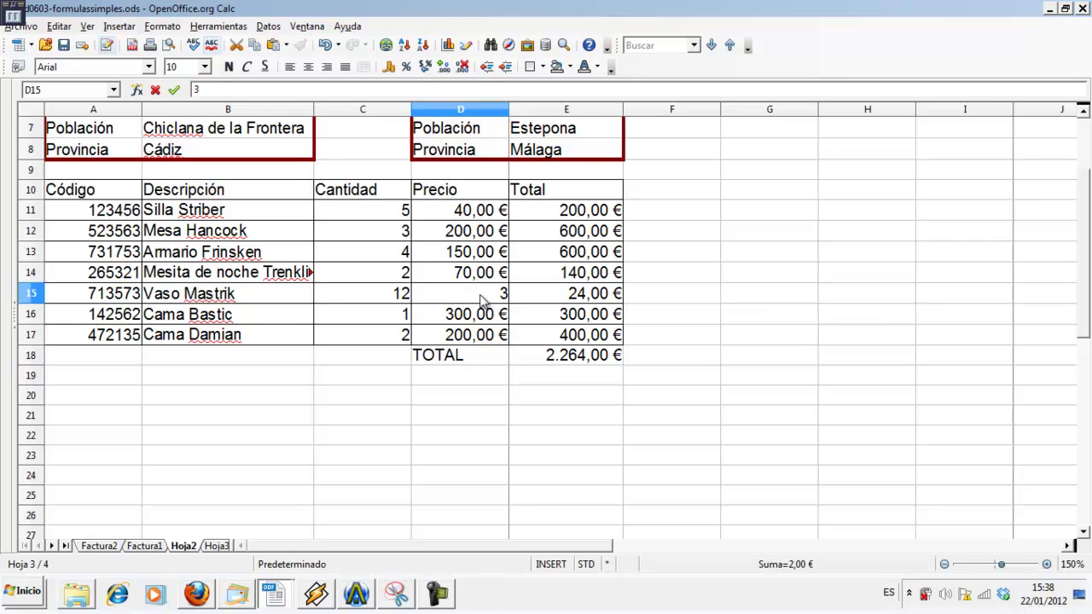
{"action": "key", "text": "Return"}
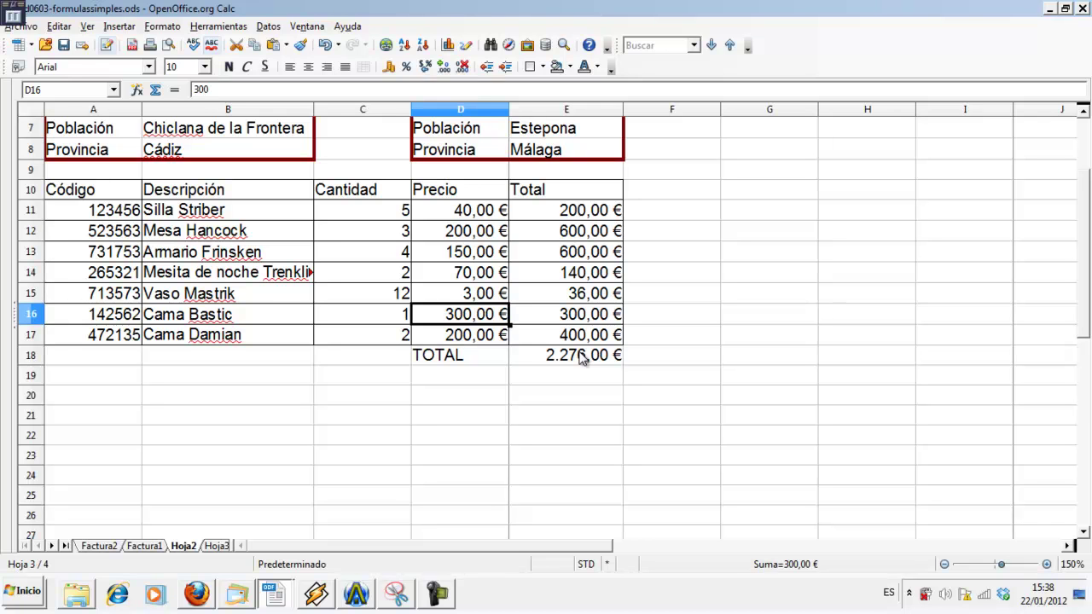
{"action": "scroll", "coordinate": [583, 359], "scroll_direction": "up", "scroll_amount": 2}
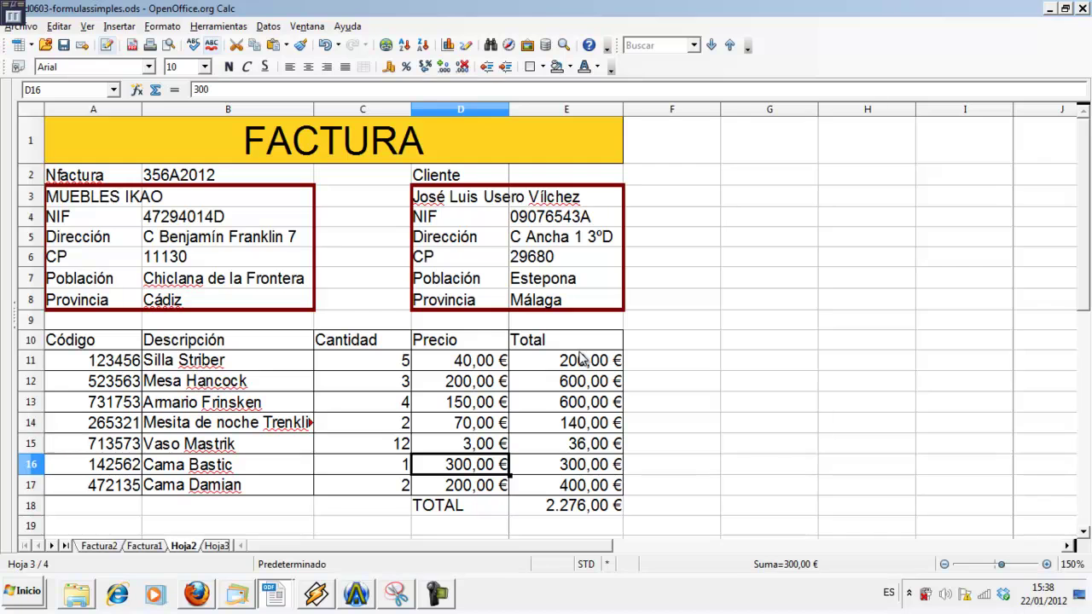
{"action": "scroll", "coordinate": [583, 358], "scroll_direction": "down", "scroll_amount": 1}
{"action": "scroll", "coordinate": [583, 359], "scroll_direction": "down", "scroll_amount": 1}
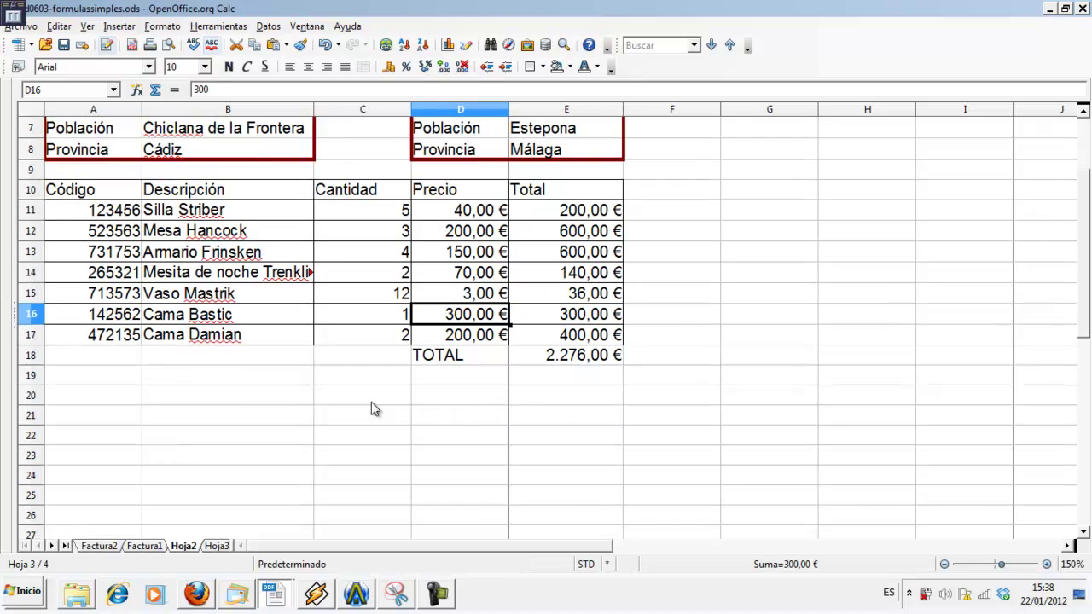
Enter the label DESCUENTO in cell C19 and the discount rate 0,2 in D19
{"action": "left_click", "coordinate": [310, 380]}
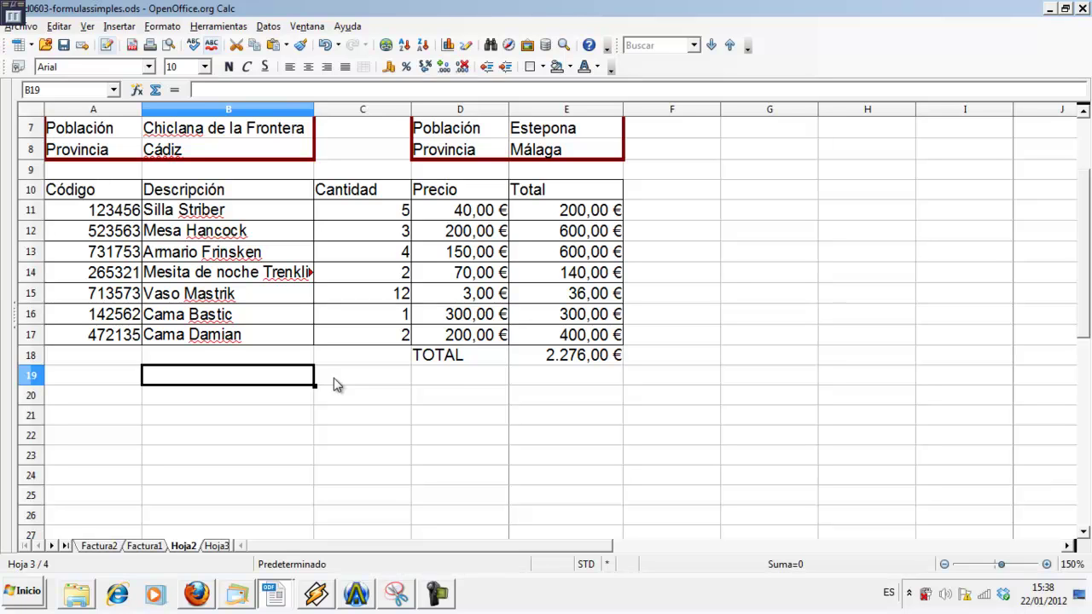
{"action": "left_click", "coordinate": [337, 385]}
{"action": "type", "text": "DESCUENTO"}
{"action": "key", "text": "Return"}
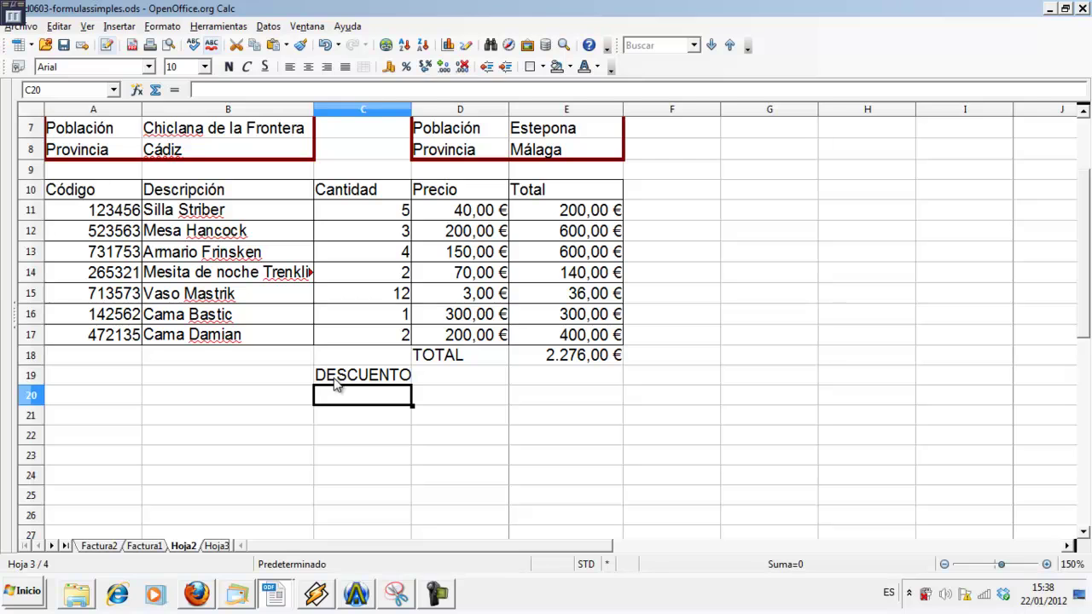
{"action": "type", "text": "0,2"}
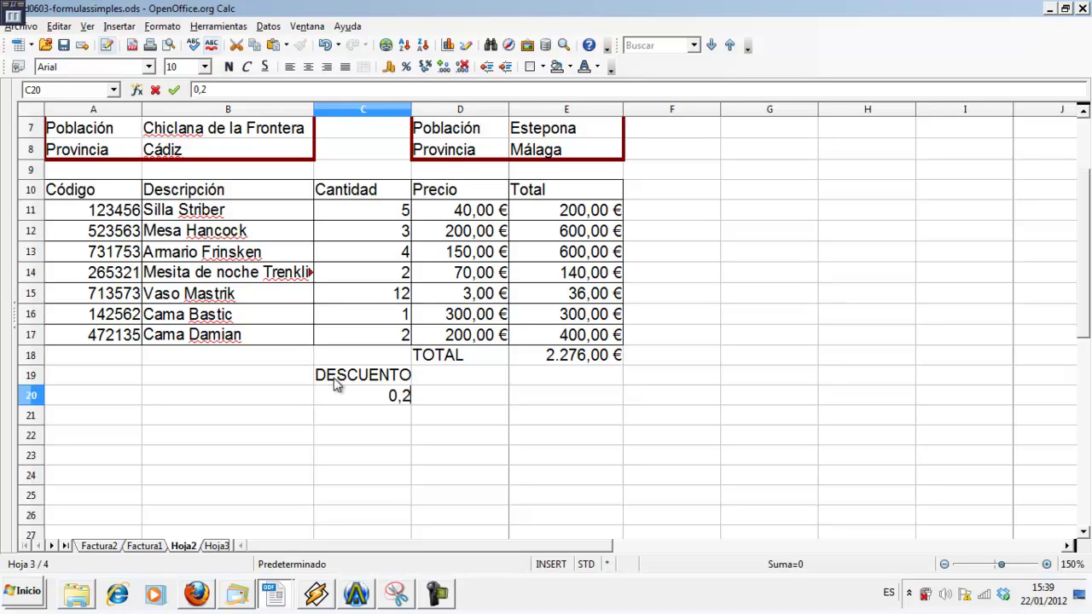
{"action": "key", "text": "BackSpace"}
{"action": "key", "text": "BackSpace"}
{"action": "key", "text": "BackSpace"}
{"action": "key", "text": "Up"}
{"action": "key", "text": "Right"}
{"action": "type", "text": "0,2"}
{"action": "key", "text": "Right"}
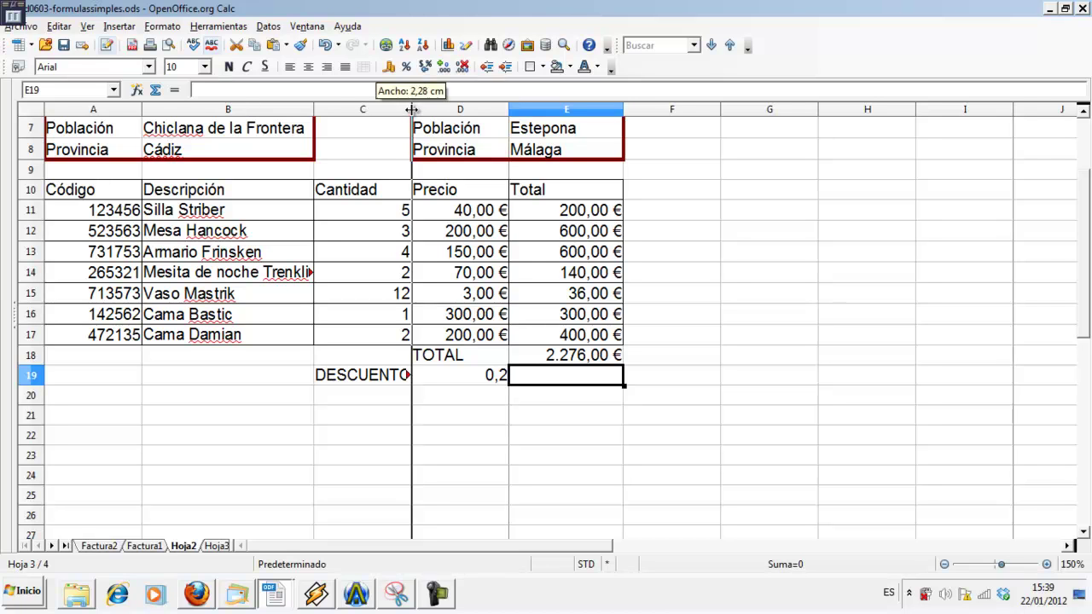
Widen column C slightly so DESCUENTO fits and format the discount rate in D19 as a percentage
{"action": "left_click_drag", "start_coordinate": [411, 109], "coordinate": [422, 110]}
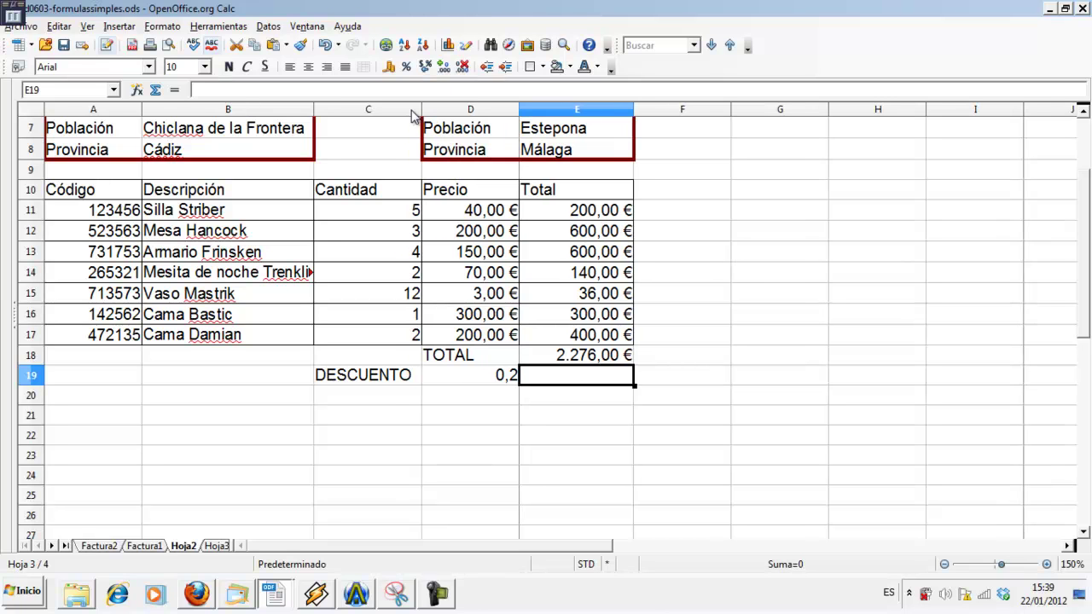
{"action": "left_click", "coordinate": [461, 385]}
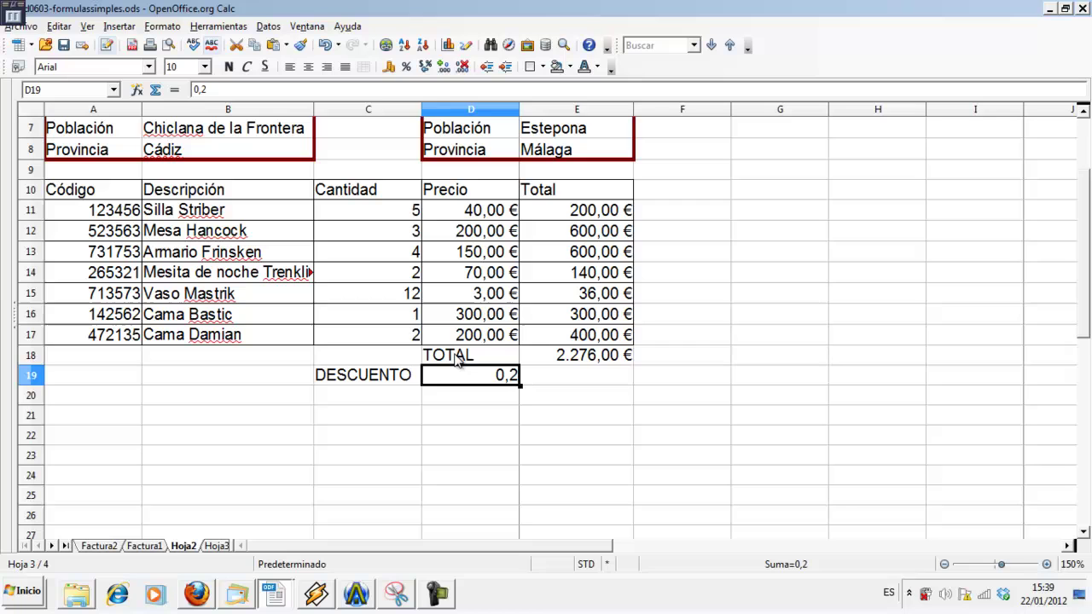
{"action": "left_click", "coordinate": [407, 68]}
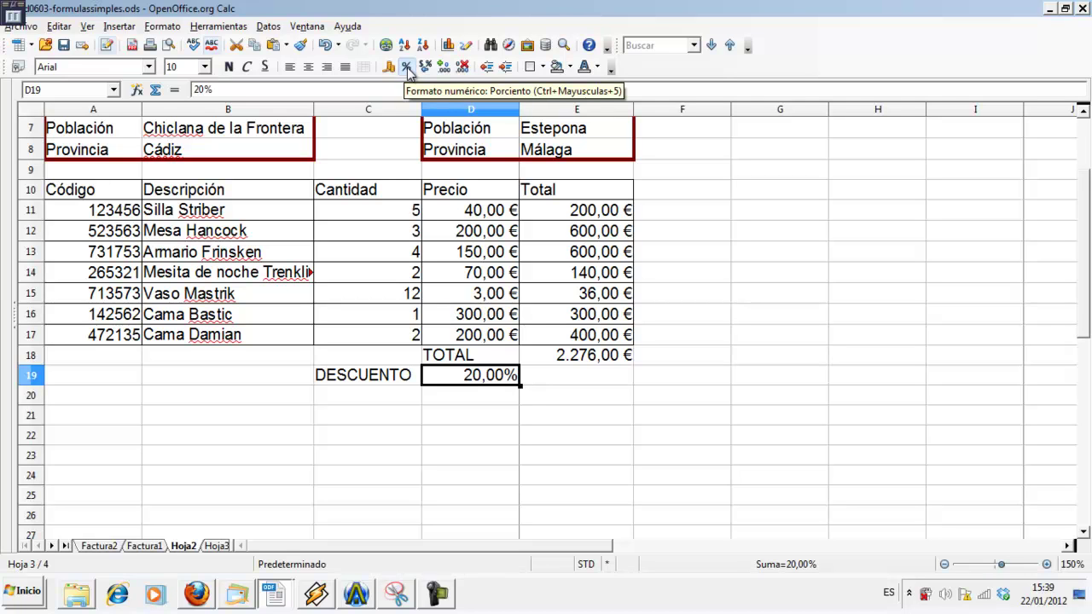
Enter the formula =D19*E18 in cell E19 to calculate the discount amount from the rate and the total
{"action": "left_click", "coordinate": [586, 384]}
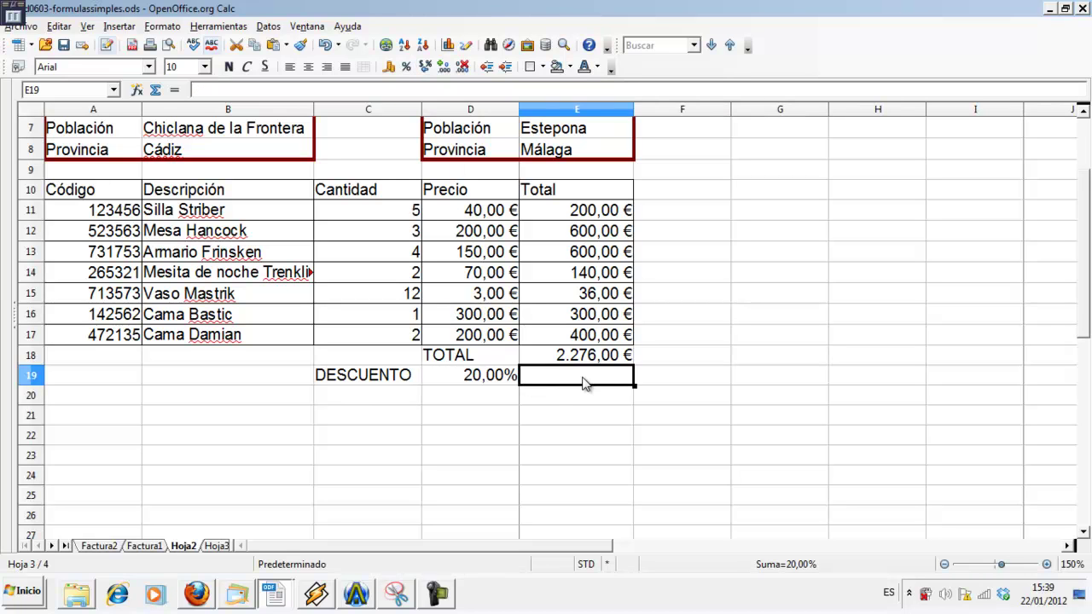
{"action": "type", "text": "="}
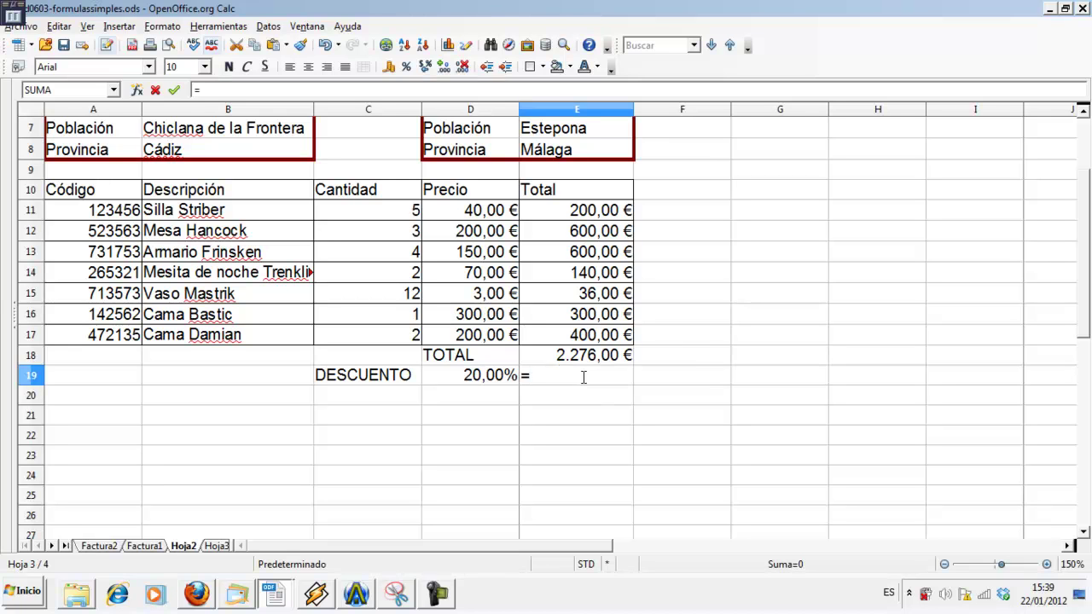
{"action": "left_click", "coordinate": [487, 384]}
{"action": "type", "text": "*"}
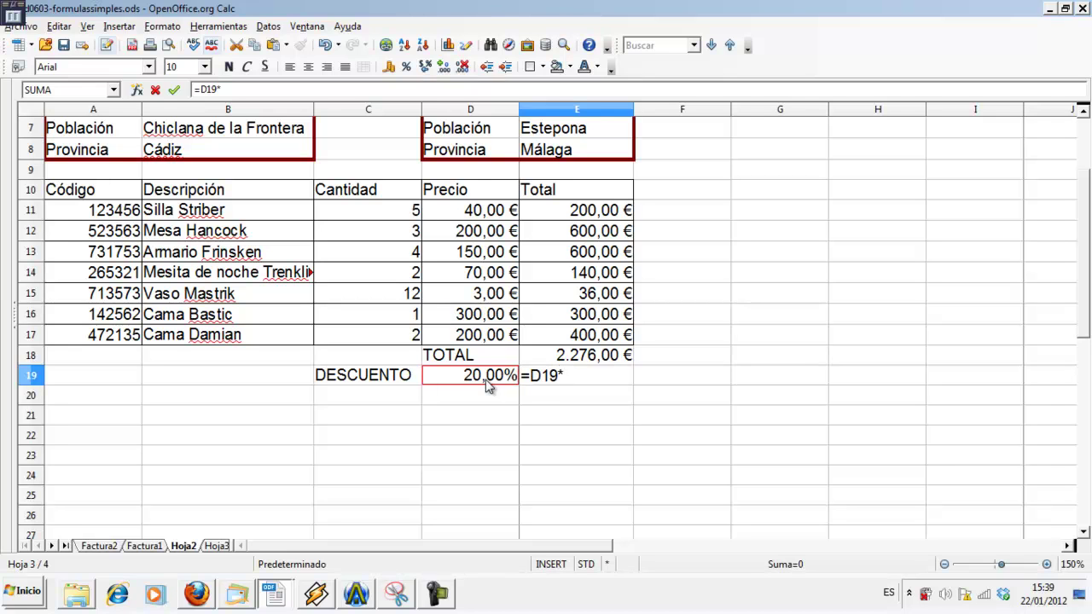
{"action": "left_click", "coordinate": [567, 361]}
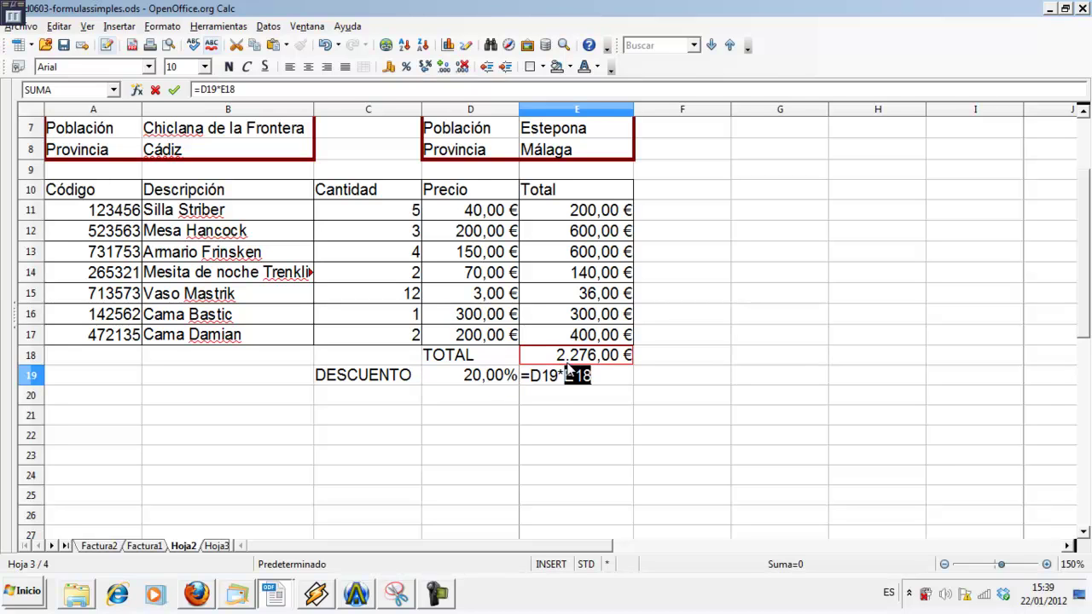
{"action": "key", "text": "Return"}
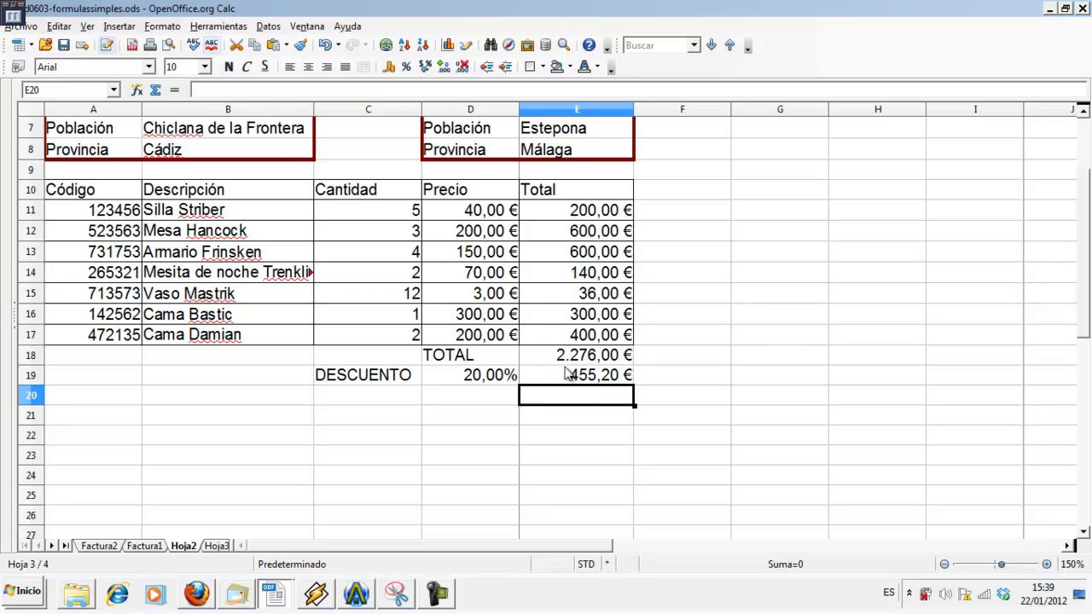
Enter the label TOTALS/IVA in cell D20, below the discount rate
{"action": "left_click", "coordinate": [485, 399]}
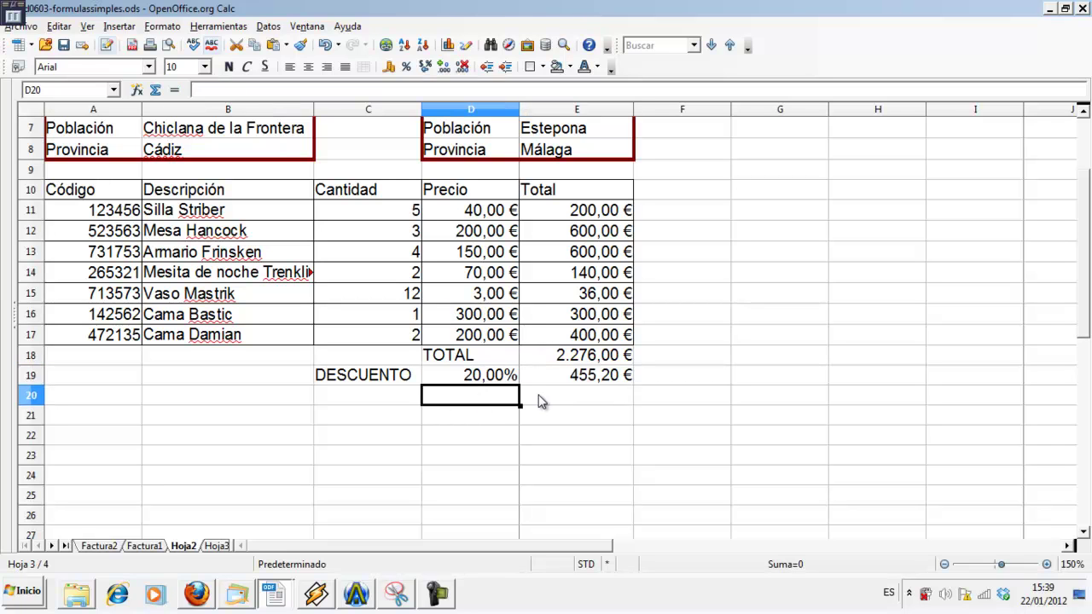
{"action": "type", "text": "TOTAL"}
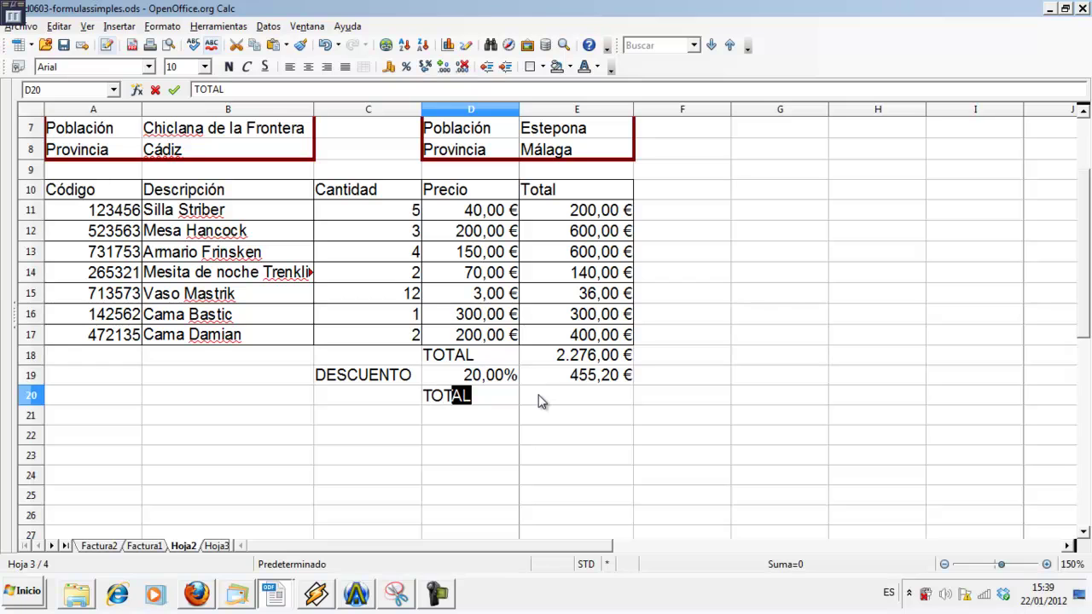
{"action": "type", "text": "S"}
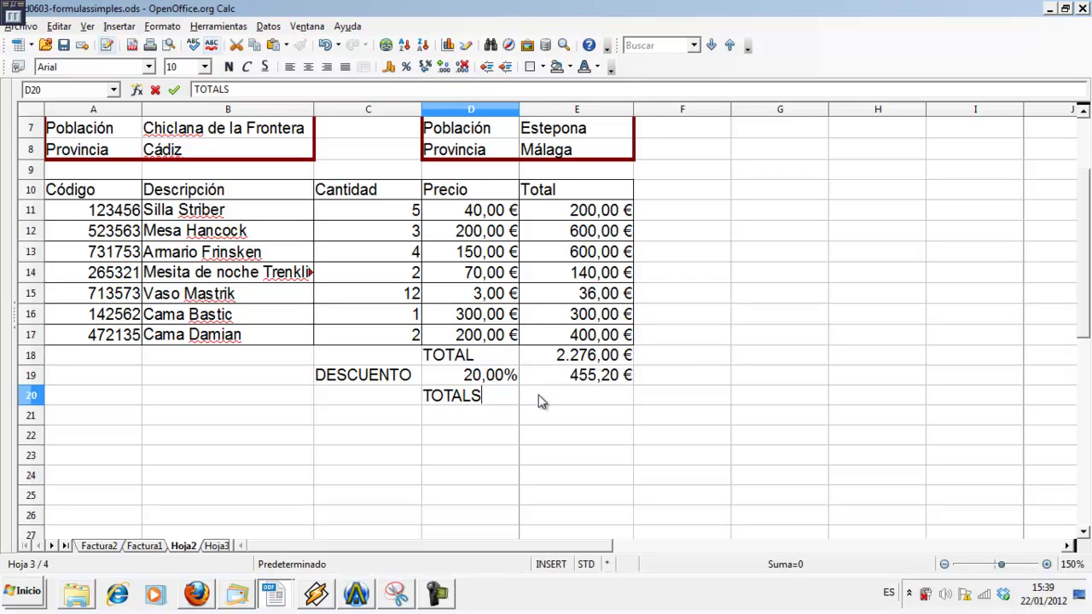
{"action": "type", "text": "/IVA"}
{"action": "left_click", "coordinate": [539, 401]}
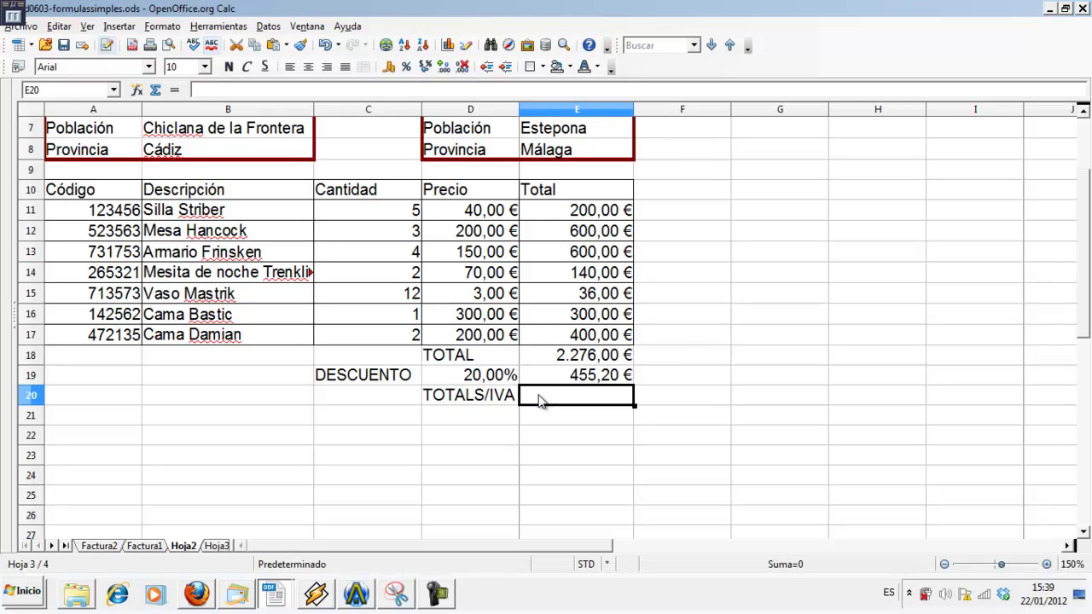
Enter the formula =E18-E19 in cell E20 to subtract the discount amount from the total
{"action": "type", "text": "="}
{"action": "left_click", "coordinate": [573, 356]}
{"action": "type", "text": "-"}
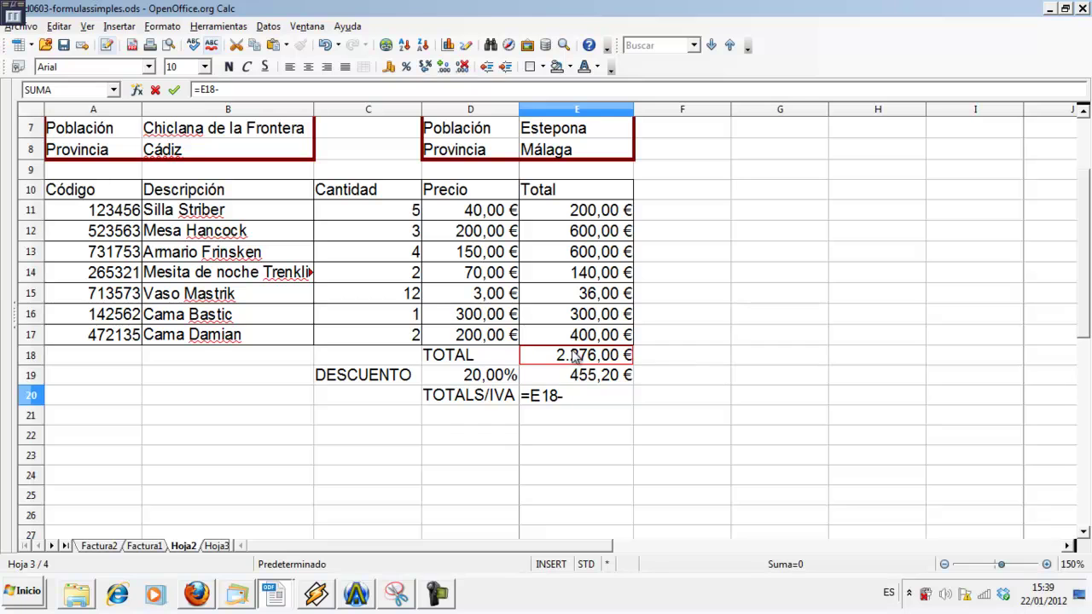
{"action": "left_click", "coordinate": [574, 376]}
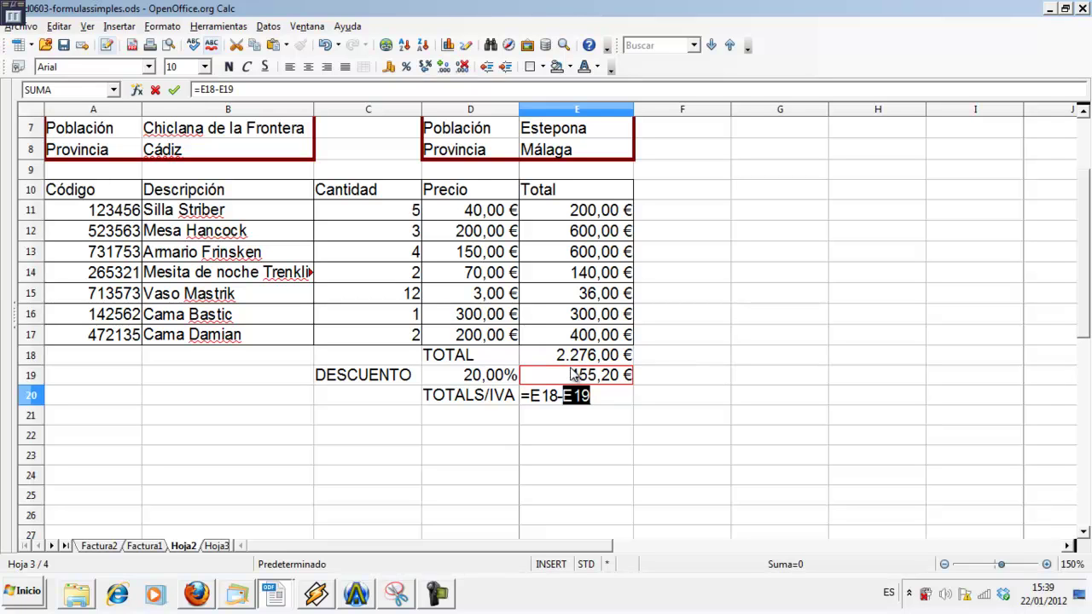
{"action": "key", "text": "Return"}
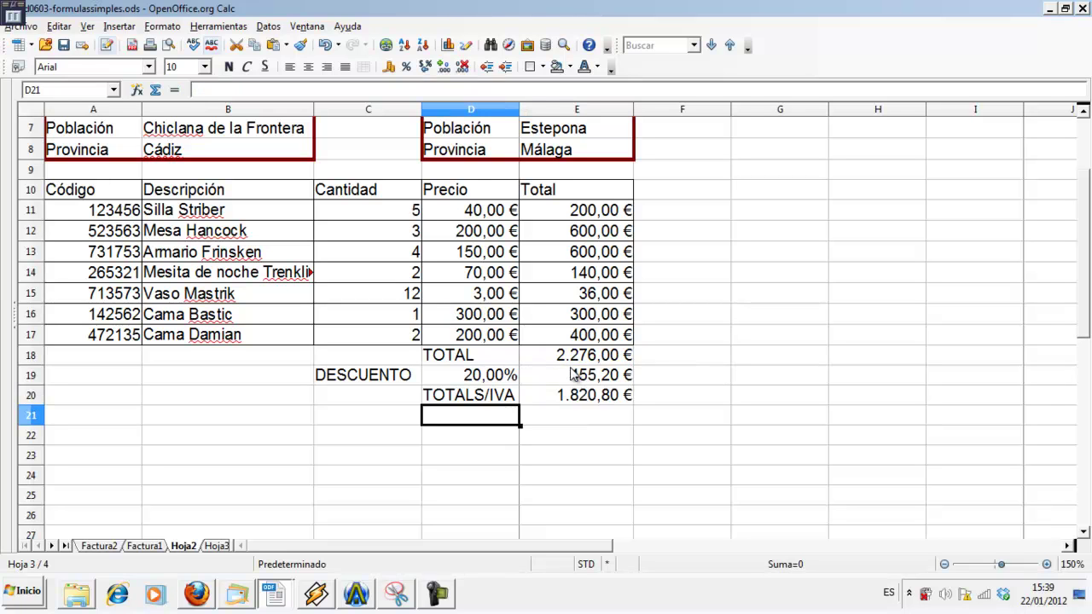
Set the price of Vaso Mastrik in cell D15 to 2,5
{"action": "left_click", "coordinate": [471, 295]}
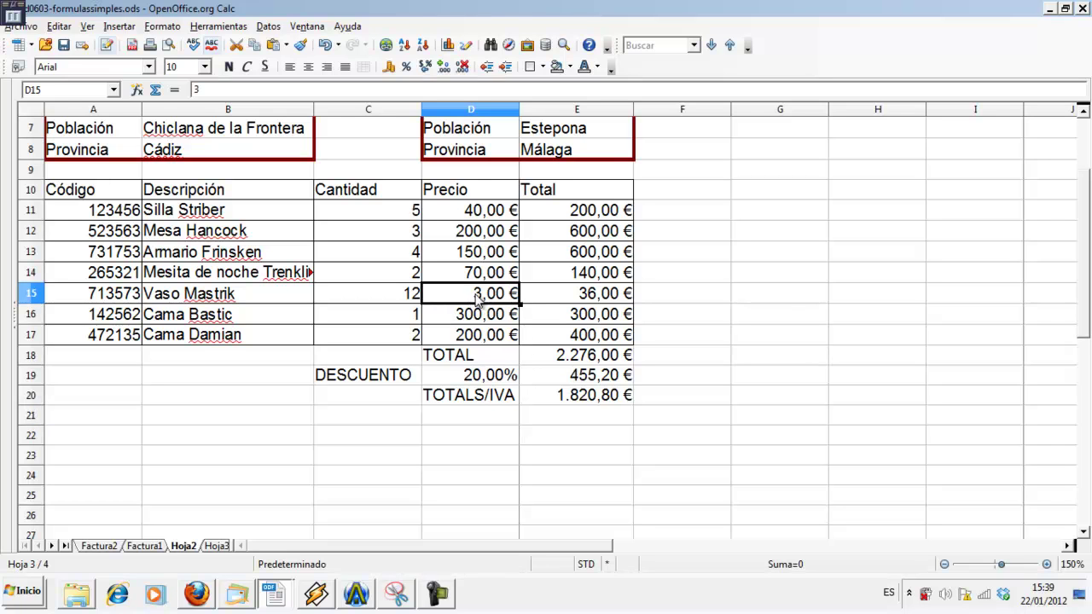
{"action": "type", "text": "2,5"}
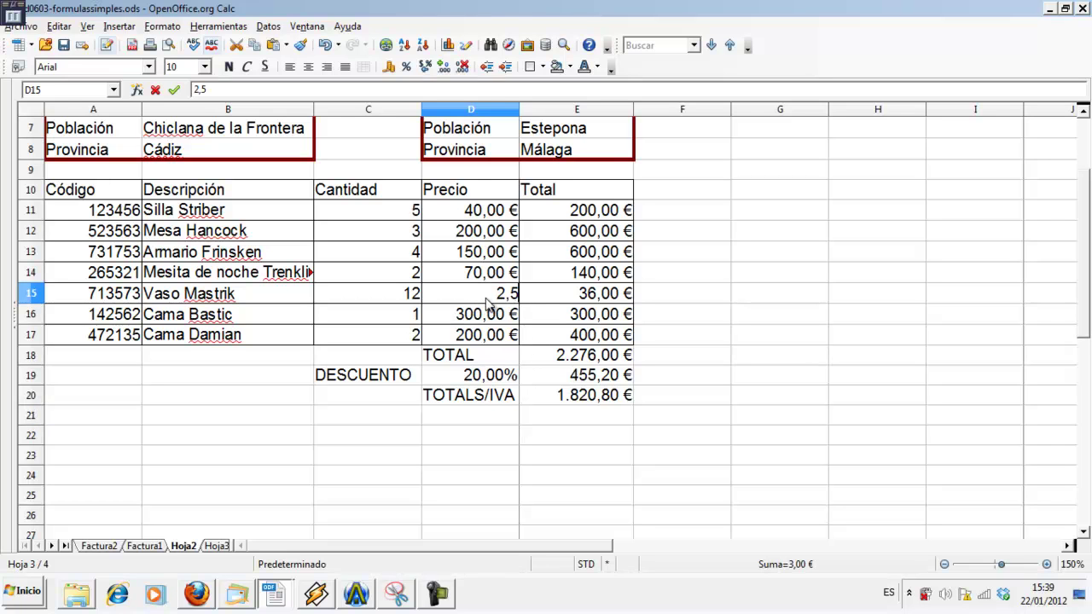
{"action": "key", "text": "Tab"}
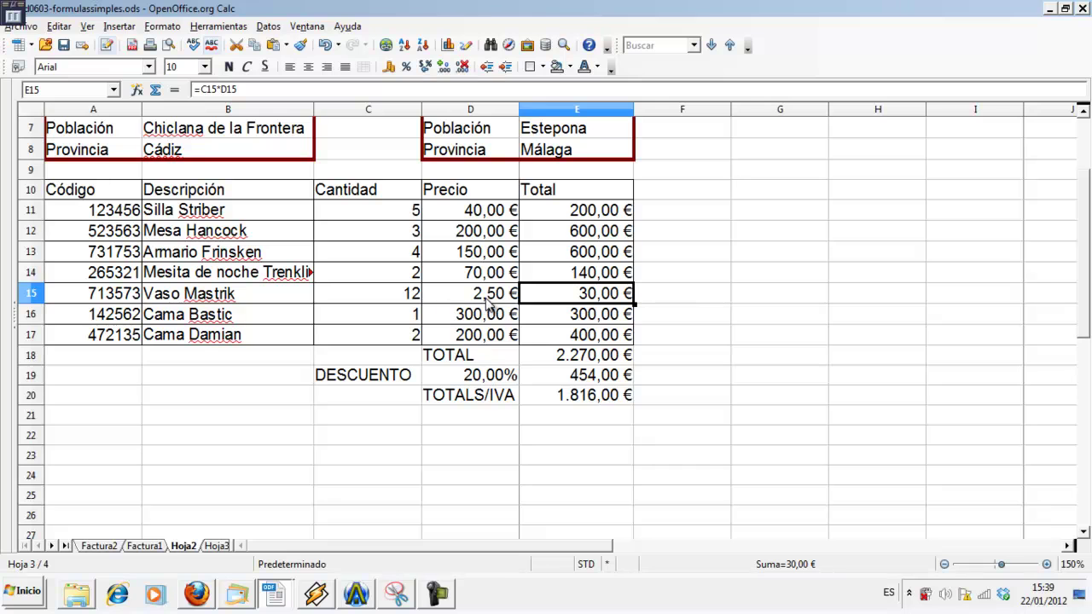
Enter the label IVA in cell C21 and the rate 0,18 in D21, formatting the rate as a percentage
{"action": "left_click", "coordinate": [385, 416]}
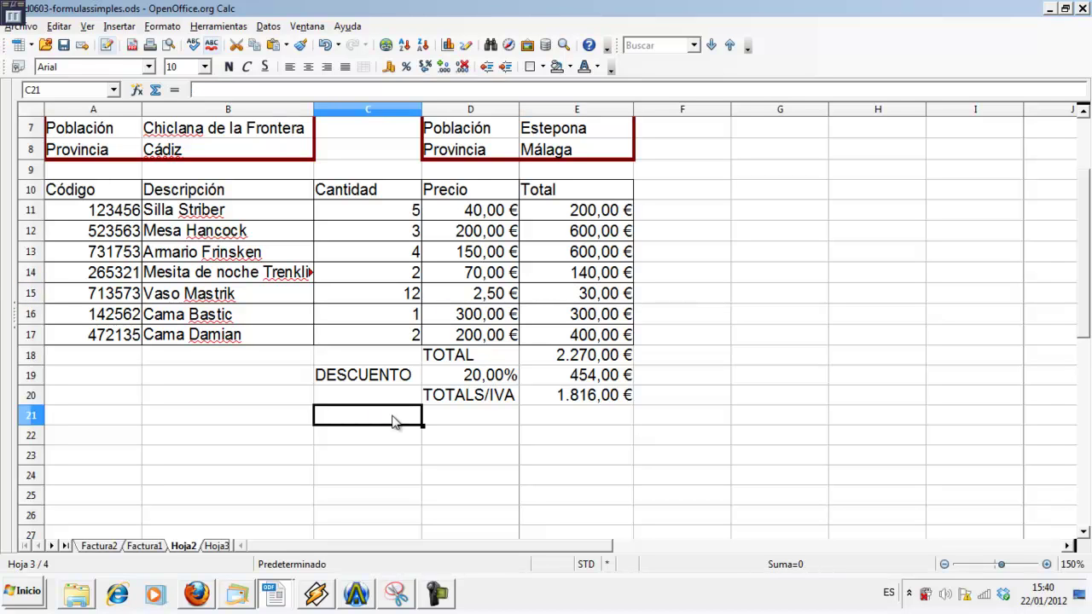
{"action": "type", "text": "IVA"}
{"action": "key", "text": "Tab"}
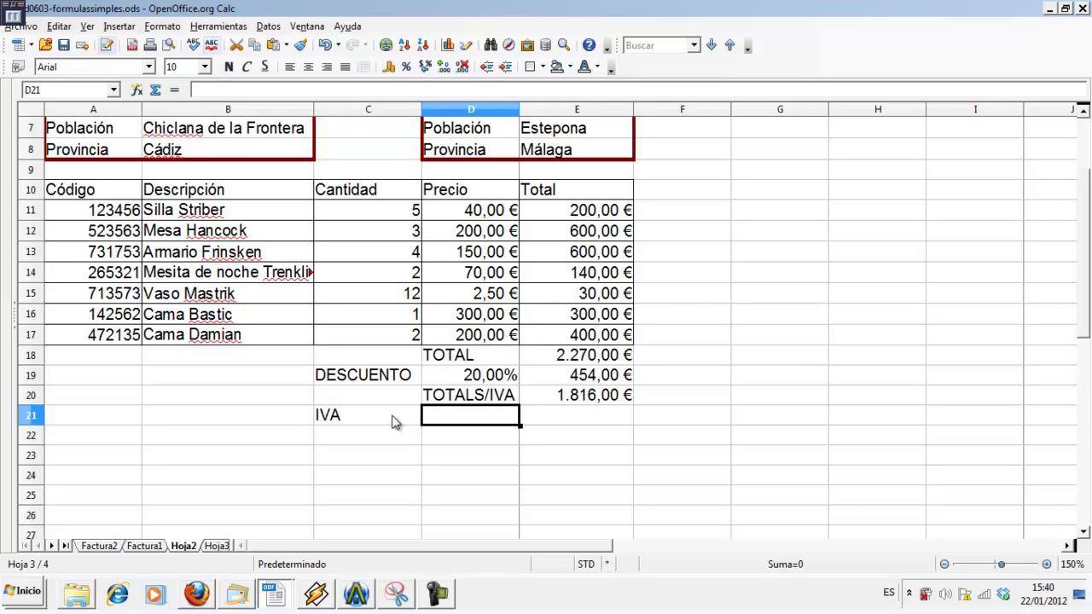
{"action": "type", "text": "0,1"}
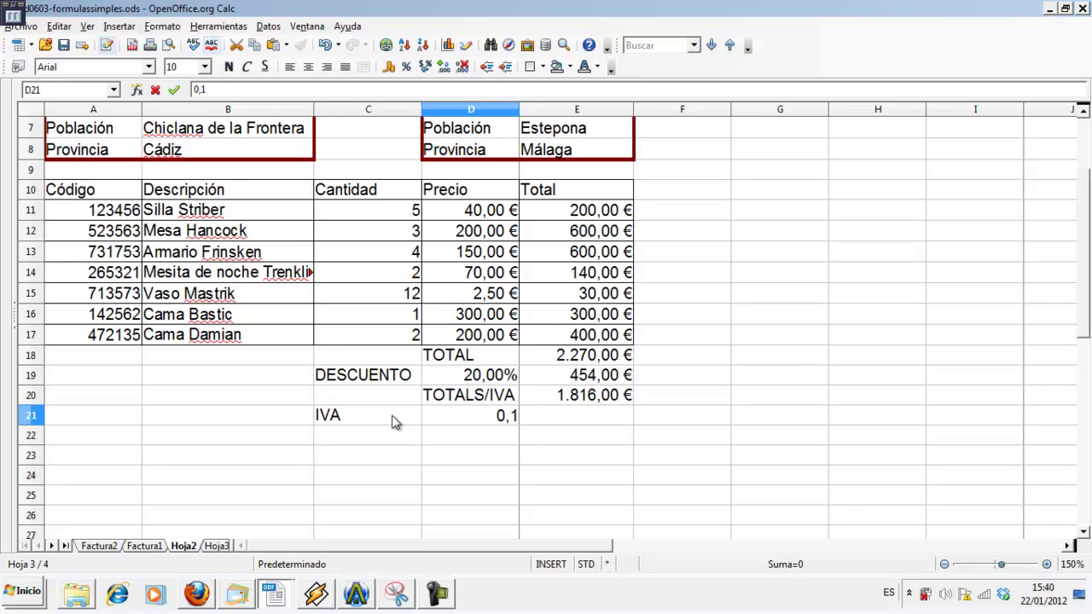
{"action": "type", "text": "8"}
{"action": "left_click", "coordinate": [393, 422]}
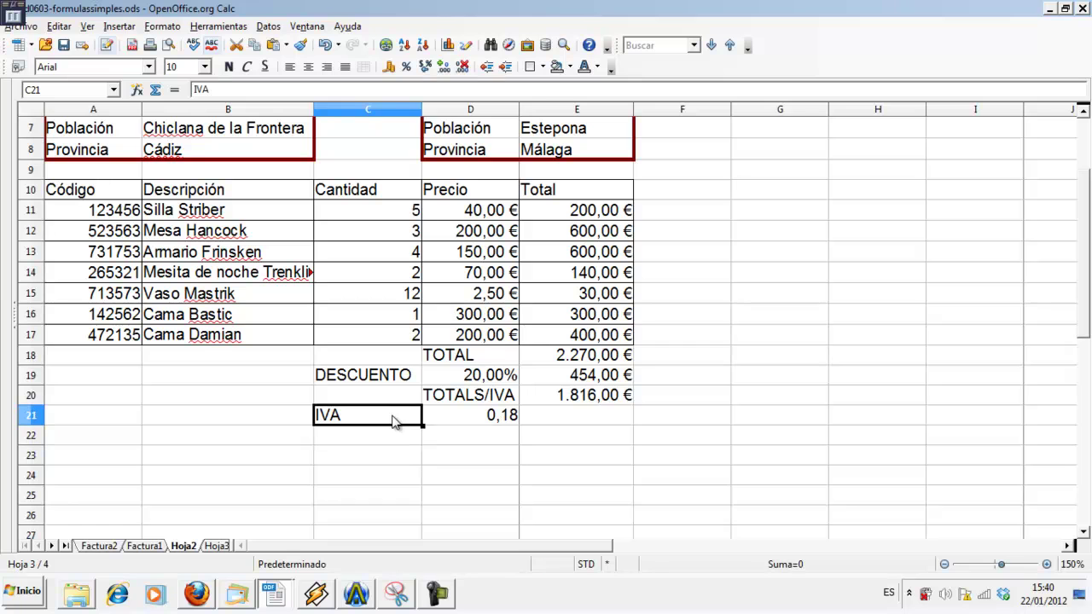
{"action": "key", "text": "Tab"}
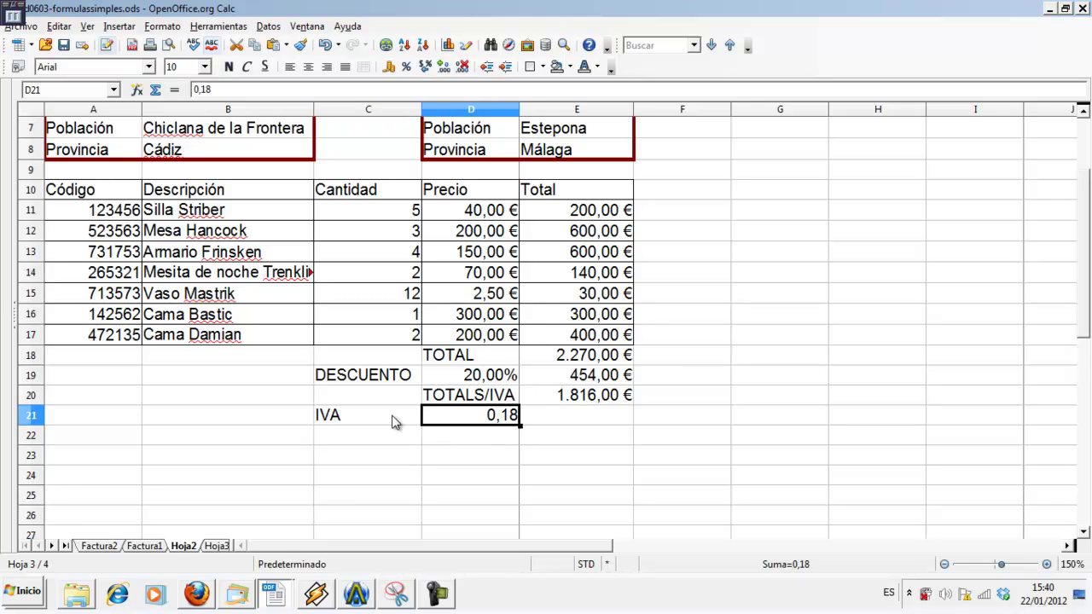
{"action": "left_click", "coordinate": [406, 66]}
Enter the formula =D21*E20 in cell E21 to calculate the VAT amount on the discounted total
{"action": "left_click", "coordinate": [595, 417]}
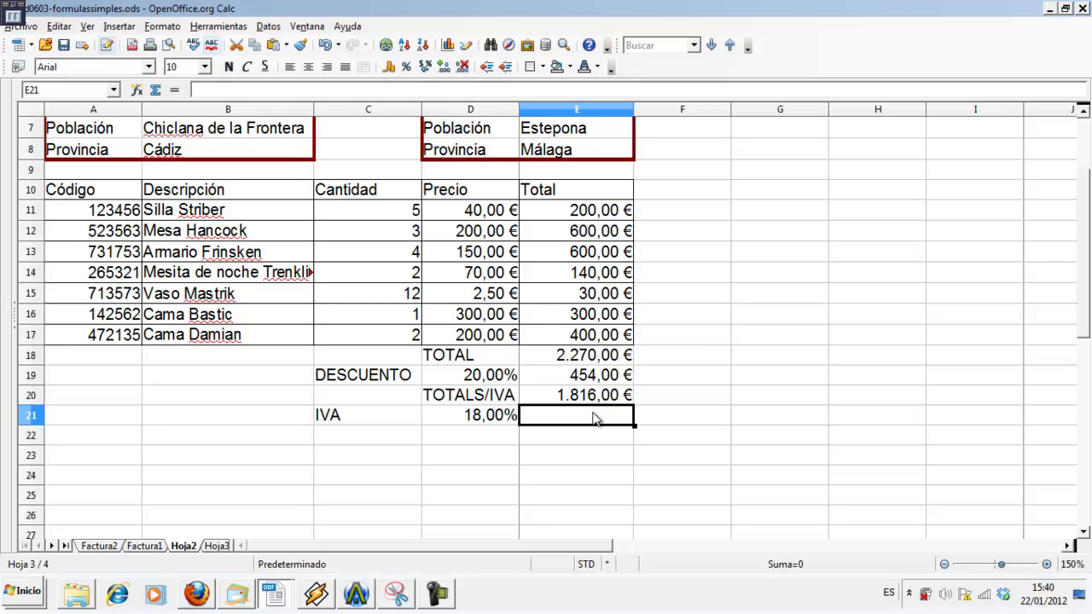
{"action": "type", "text": "="}
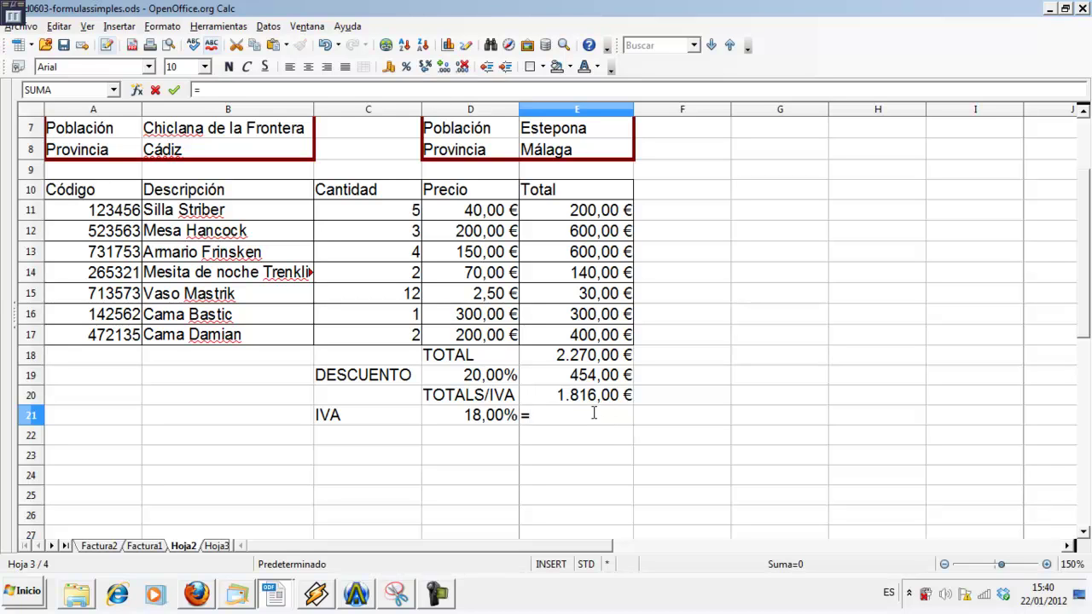
{"action": "left_click", "coordinate": [498, 416]}
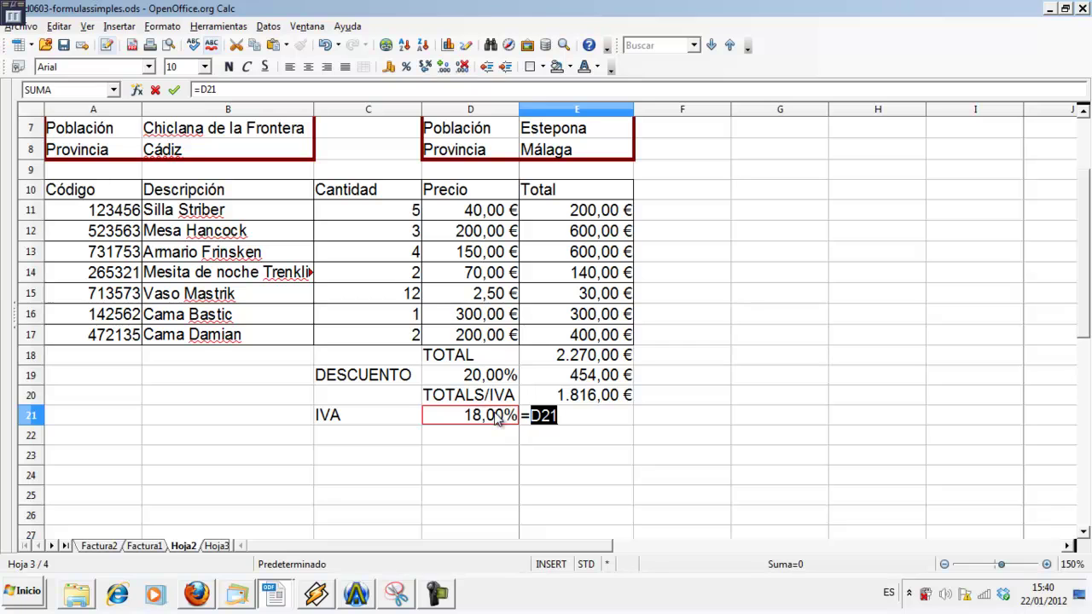
{"action": "type", "text": "*"}
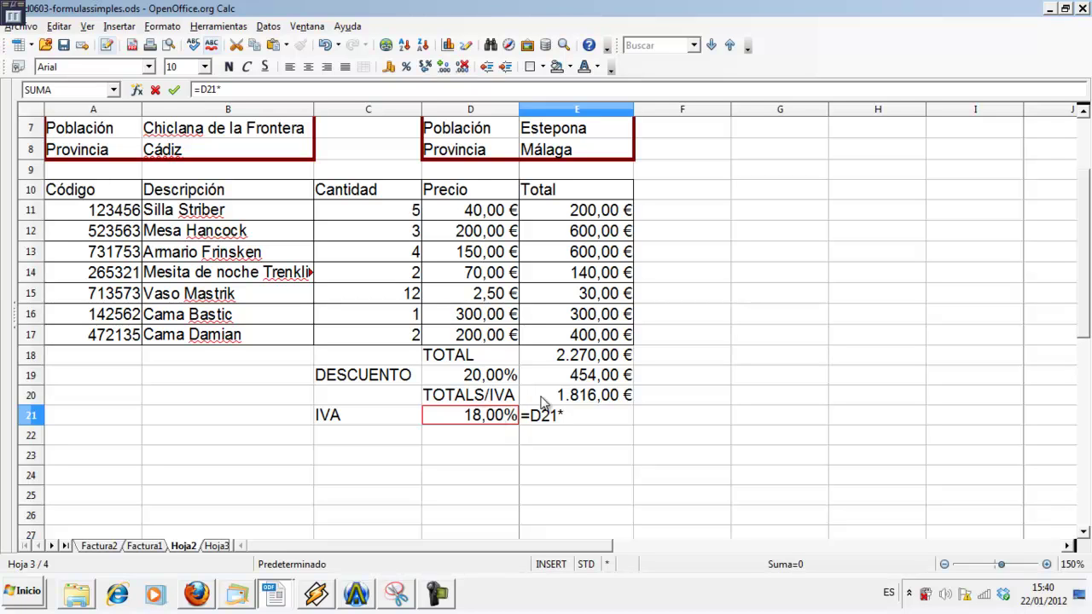
{"action": "left_click", "coordinate": [579, 399]}
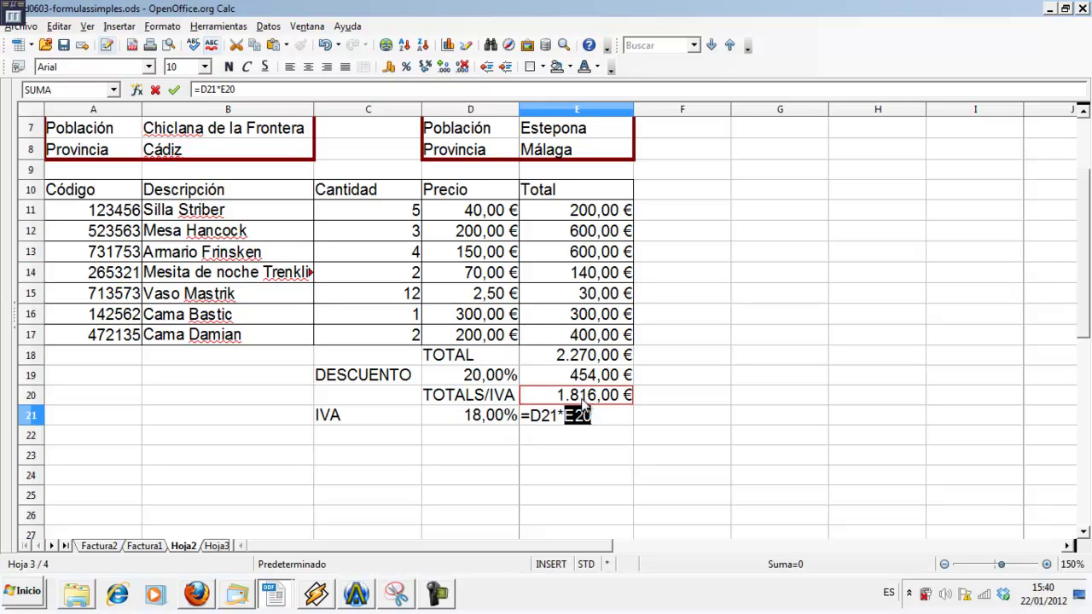
{"action": "key", "text": "Return"}
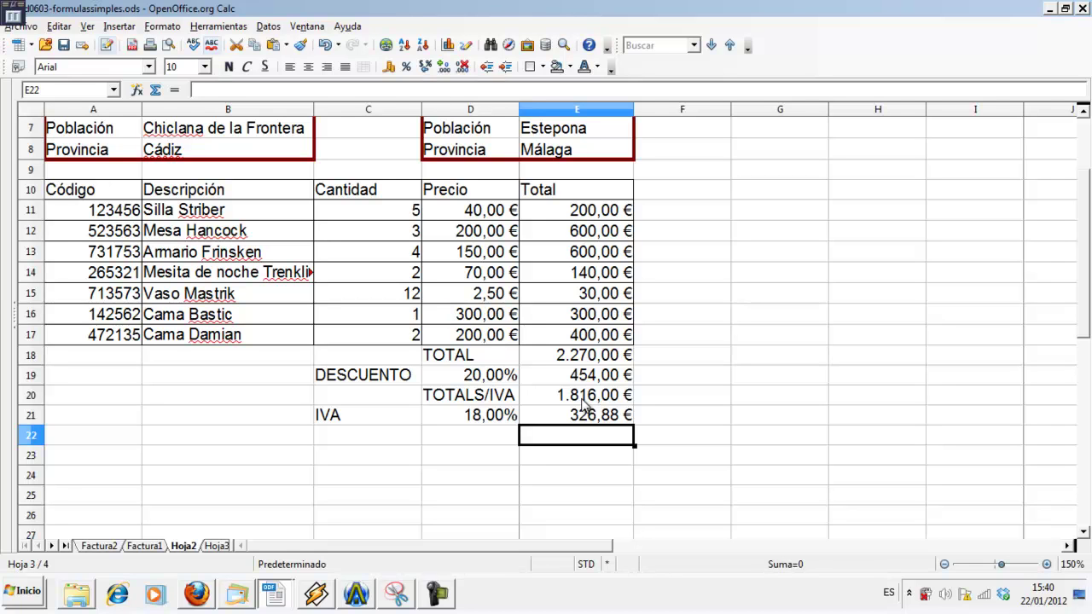
Enter the label TOTAL in cell D22, below the VAT rate, without the autocompleted ending
{"action": "key", "text": "Left"}
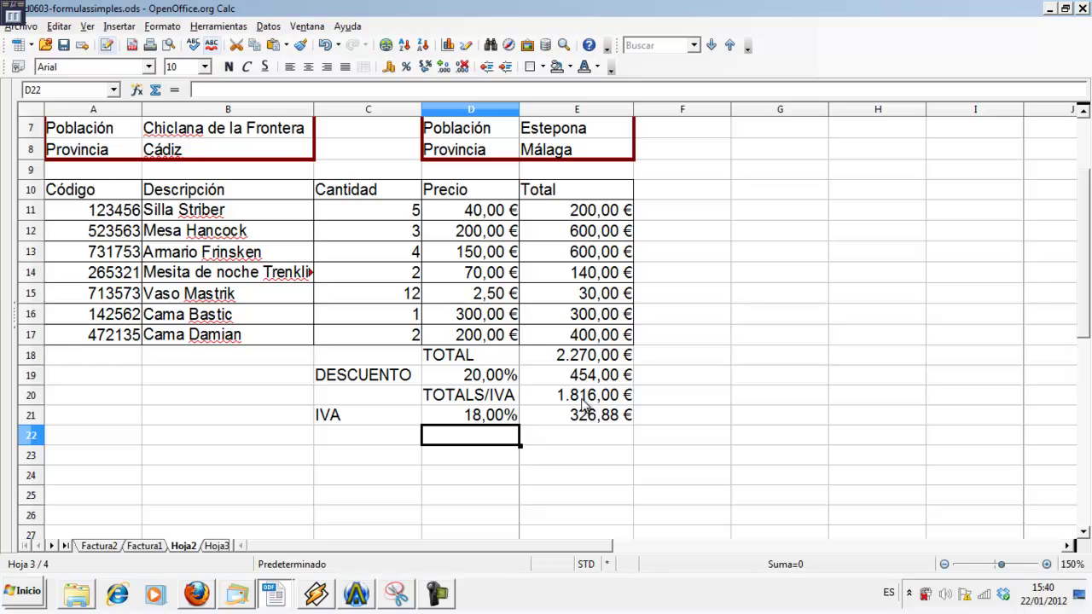
{"action": "type", "text": "TOTAL"}
{"action": "key", "text": "ctrl+Tab"}
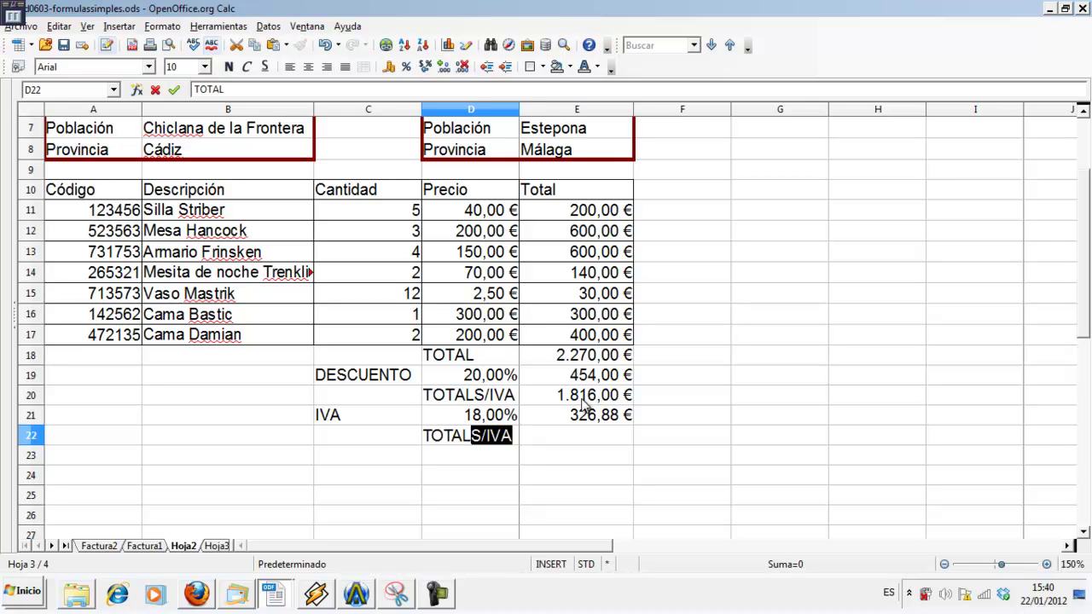
{"action": "type", "text": "C"}
{"action": "key", "text": "BackSpace"}
{"action": "key", "text": "Tab"}
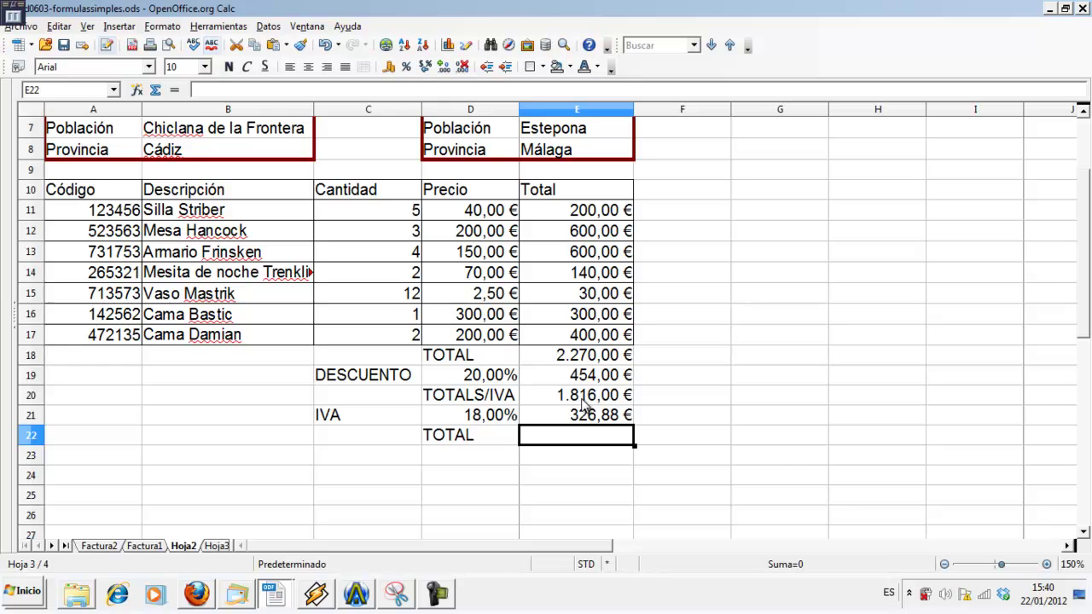
Enter the formula =E20+E21 in cell E22 to add the VAT amount to the total before VAT
{"action": "type", "text": "="}
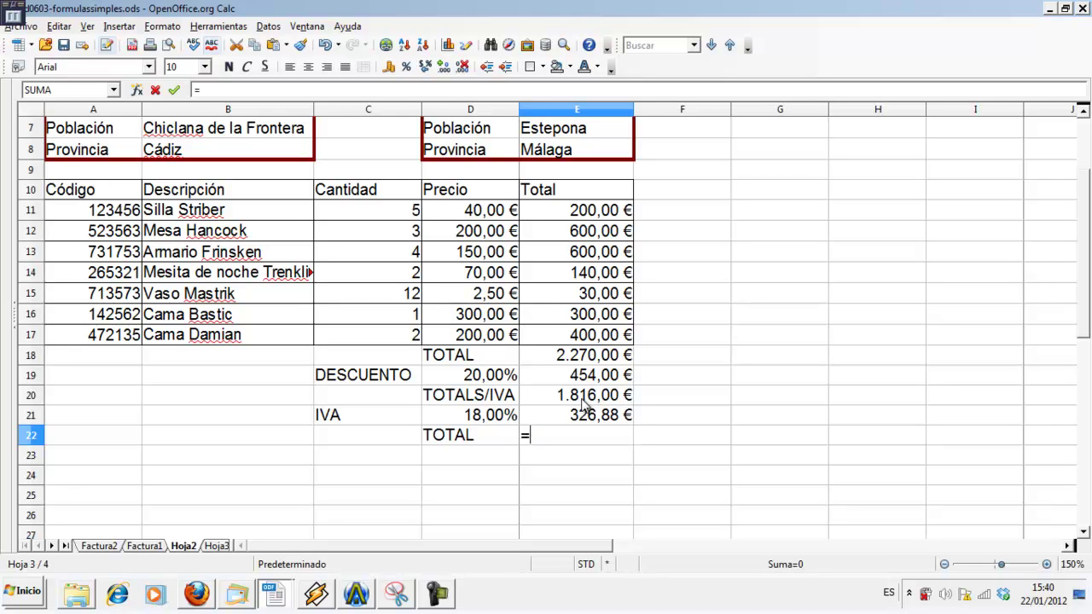
{"action": "left_click", "coordinate": [583, 402]}
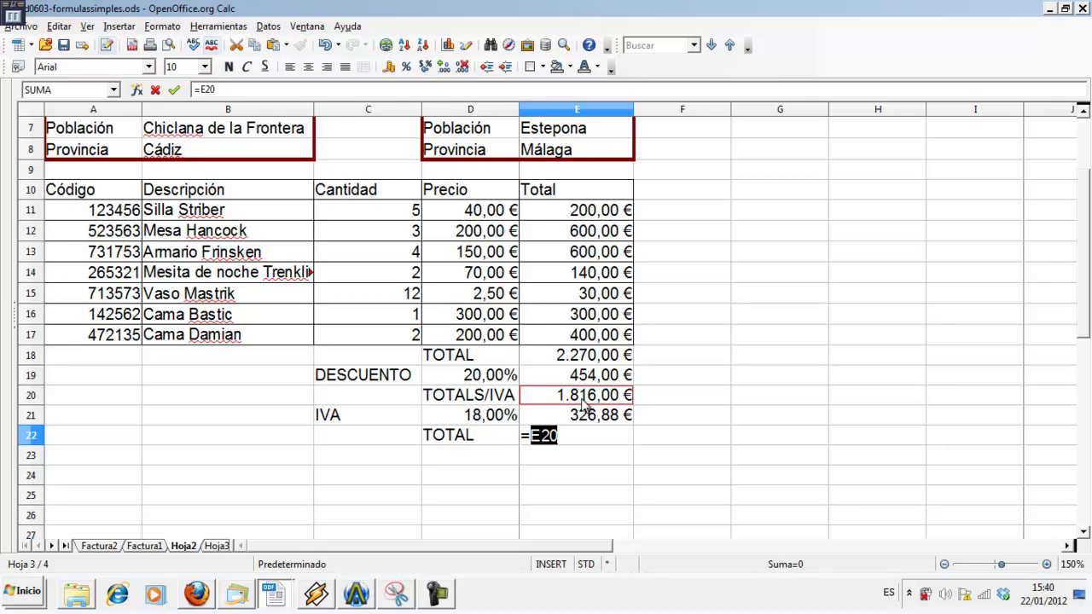
{"action": "type", "text": "+"}
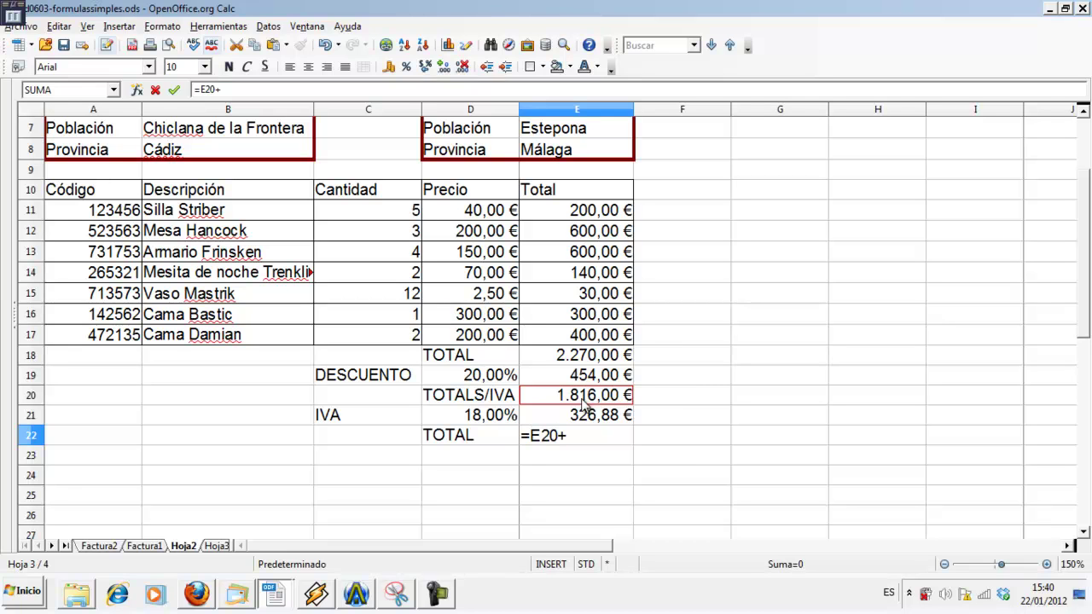
{"action": "left_click", "coordinate": [589, 417]}
{"action": "key", "text": "Return"}
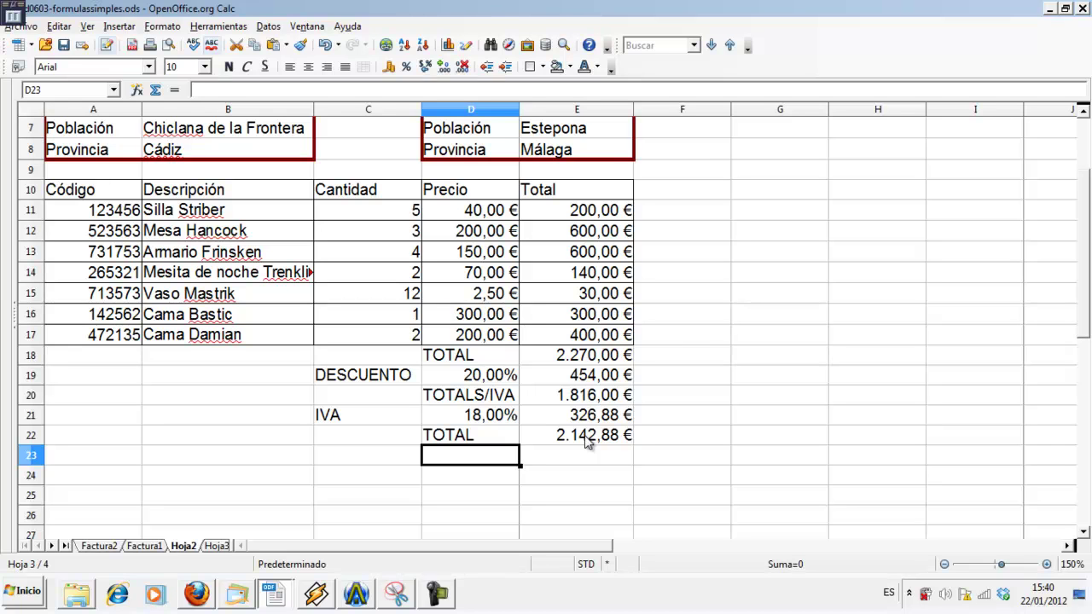
Set the discount rate in cell D19 to 25%
{"action": "left_click", "coordinate": [501, 381]}
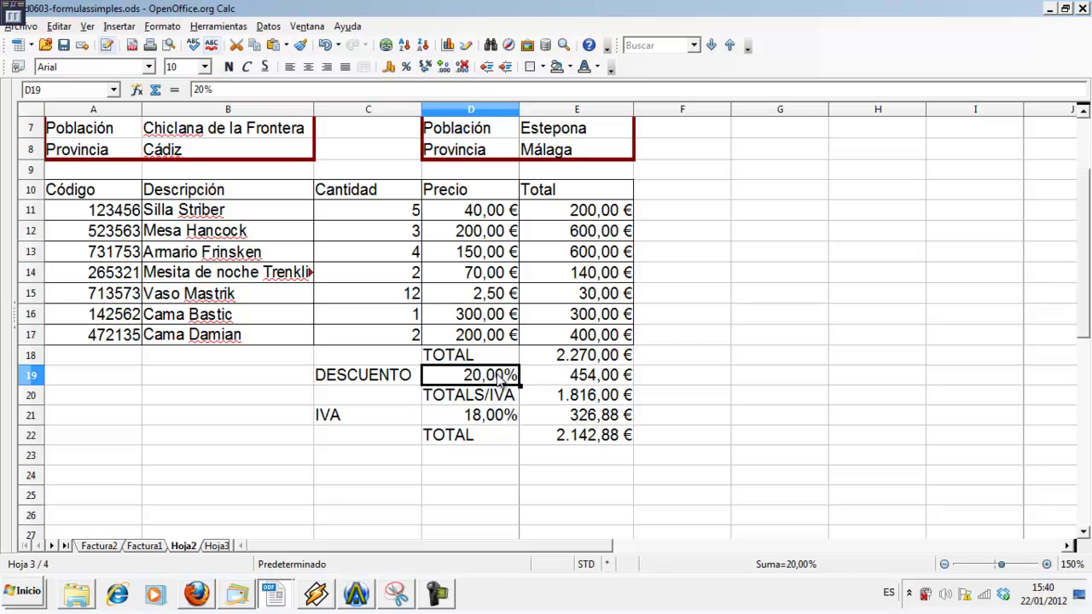
{"action": "type", "text": "25"}
{"action": "key", "text": "Return"}
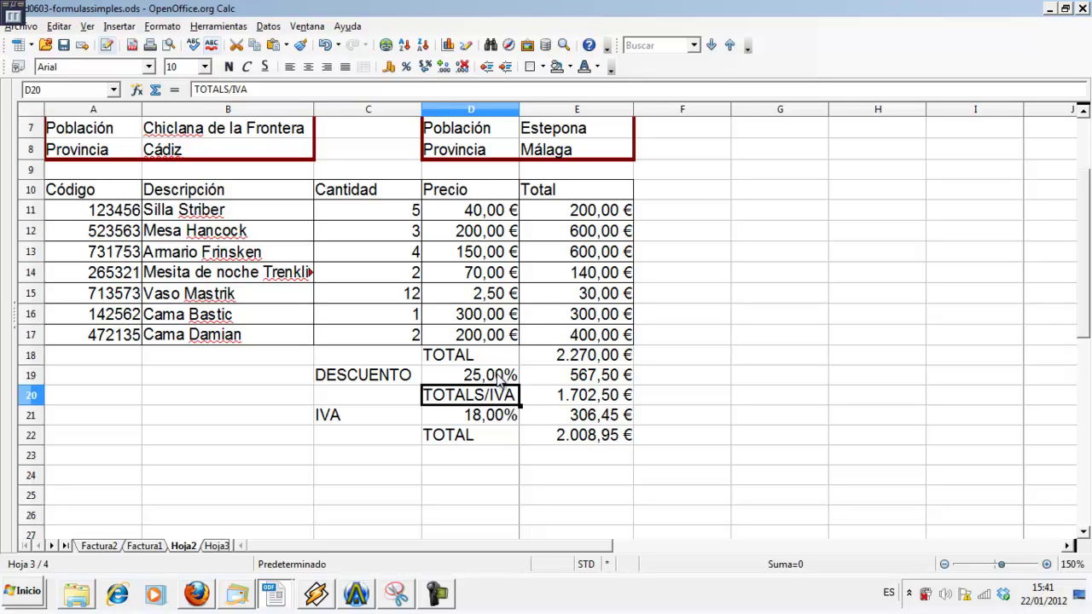
Apply a green (Verde) 2,50 pt border around the outside of the invoice table A10:E22
{"action": "left_click_drag", "start_coordinate": [107, 189], "coordinate": [584, 436]}
{"action": "left_click", "coordinate": [162, 25]}
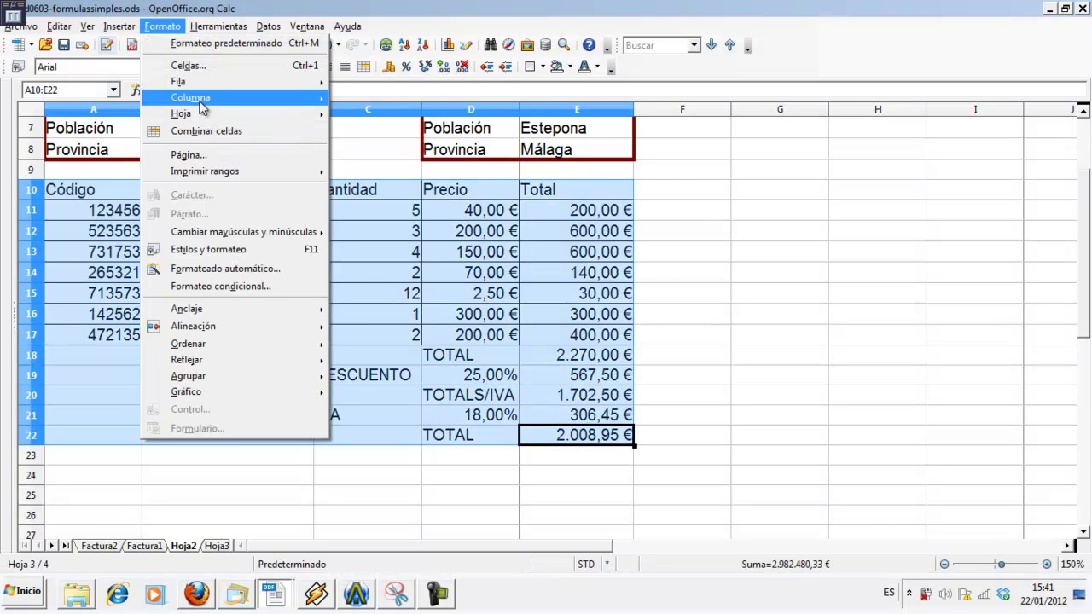
{"action": "left_click", "coordinate": [202, 68]}
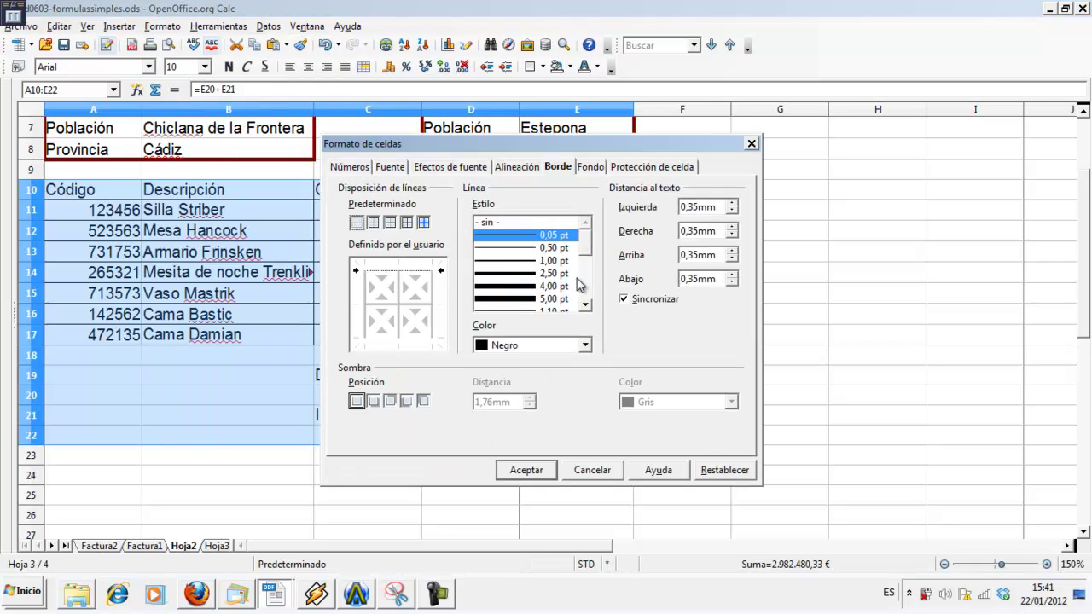
{"action": "left_click", "coordinate": [559, 273]}
{"action": "left_click", "coordinate": [580, 344]}
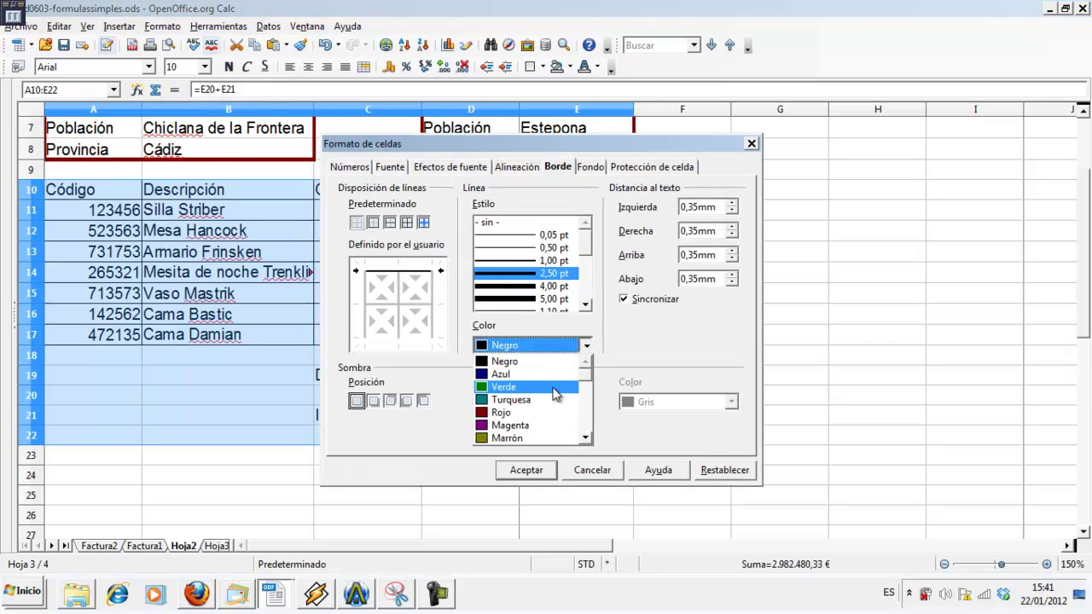
{"action": "left_click", "coordinate": [556, 389]}
{"action": "left_click", "coordinate": [422, 305]}
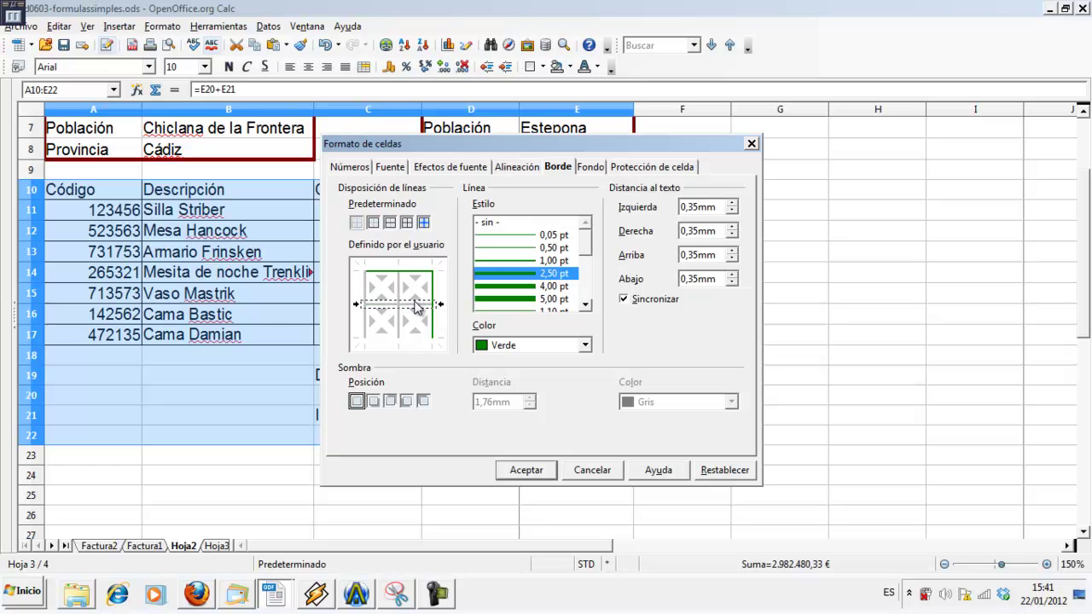
{"action": "left_click", "coordinate": [363, 304]}
{"action": "left_click", "coordinate": [385, 336]}
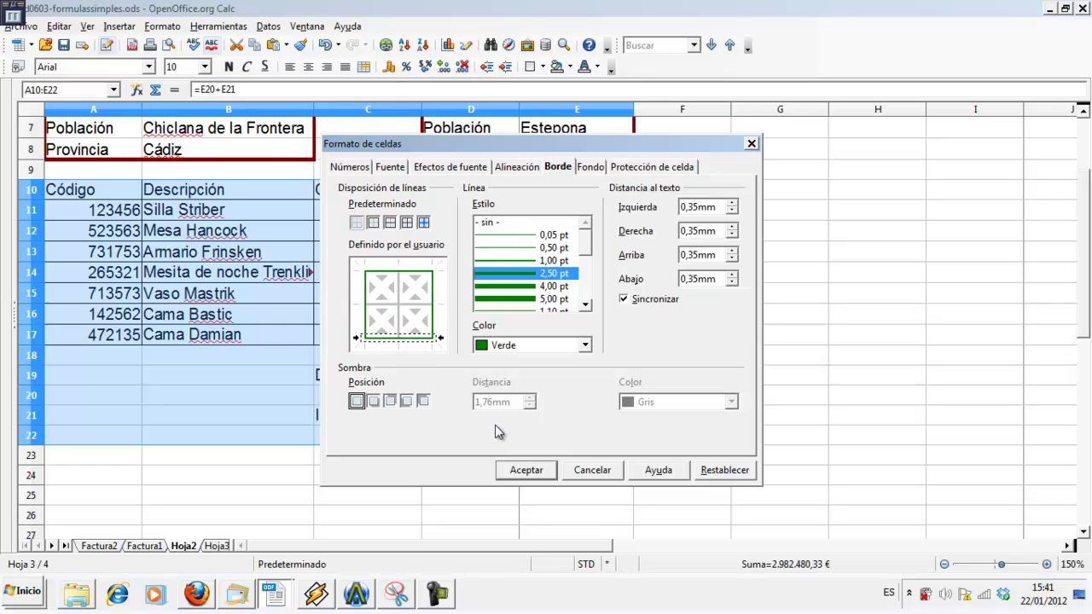
{"action": "left_click", "coordinate": [522, 470]}
{"action": "left_click", "coordinate": [507, 481]}
Apply thin borders to all cells of the totals block D18:E22
{"action": "left_click_drag", "start_coordinate": [460, 363], "coordinate": [580, 444]}
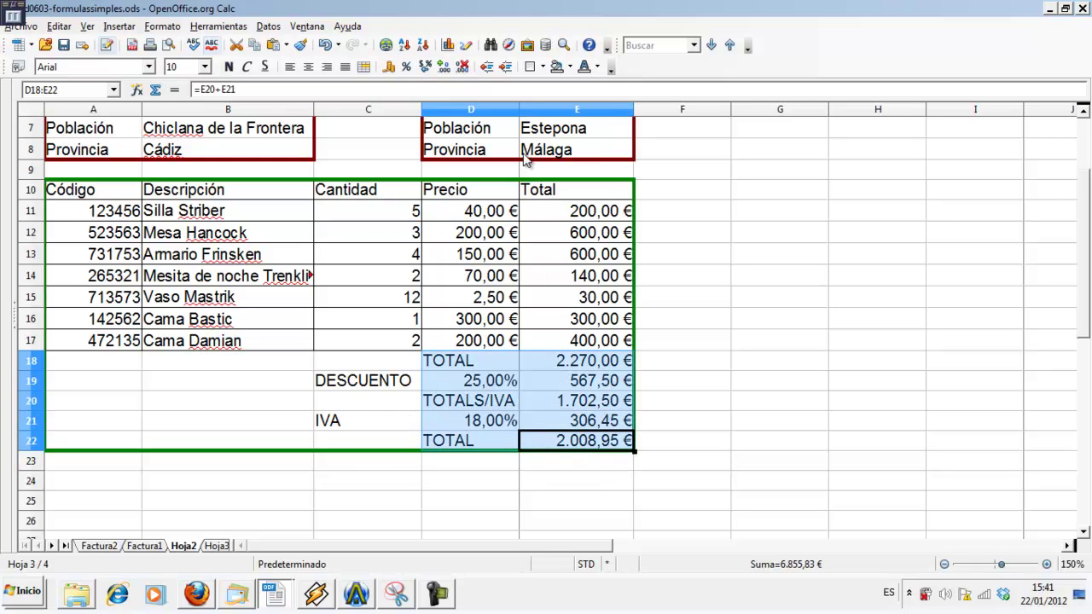
{"action": "left_click", "coordinate": [538, 66]}
{"action": "left_click", "coordinate": [597, 131]}
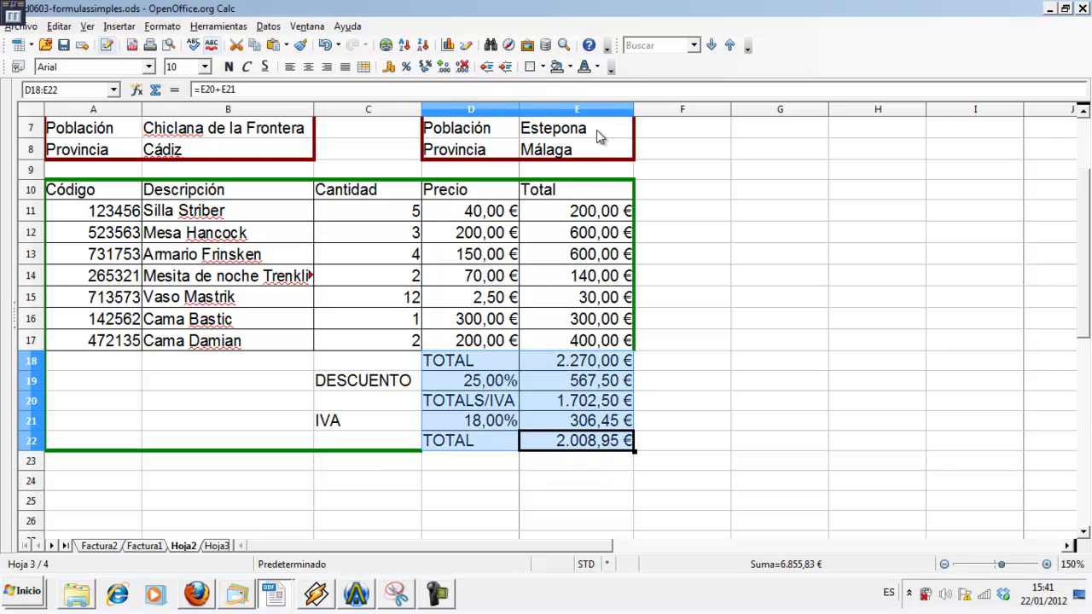
{"action": "left_click", "coordinate": [550, 410]}
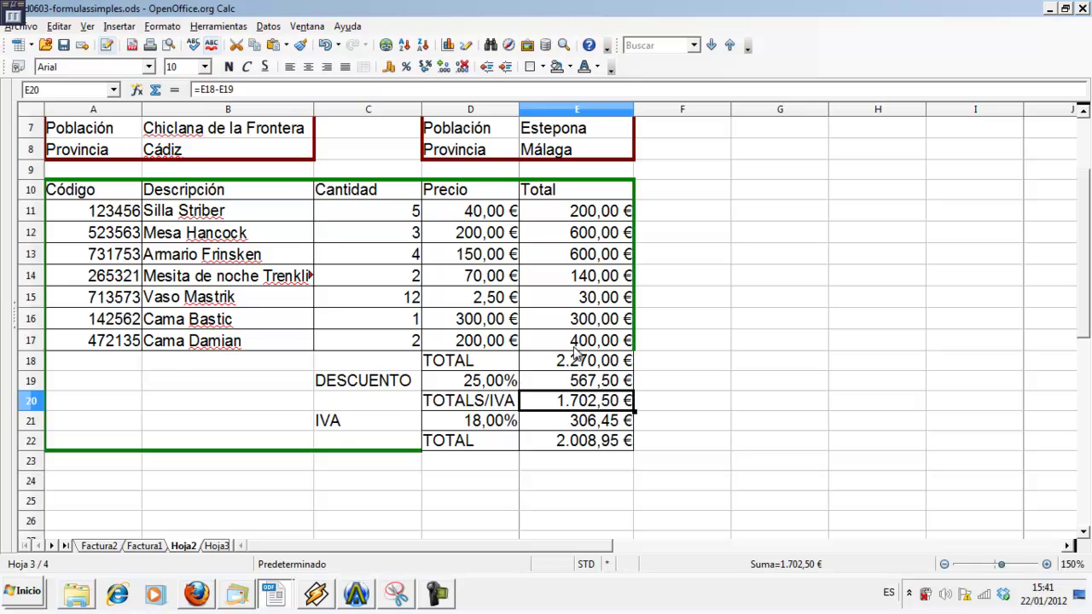
Widen column B to fit its descriptions and add the green 2,50 pt border to the right and bottom edges of A10:E22
{"action": "left_click_drag", "start_coordinate": [116, 192], "coordinate": [601, 454]}
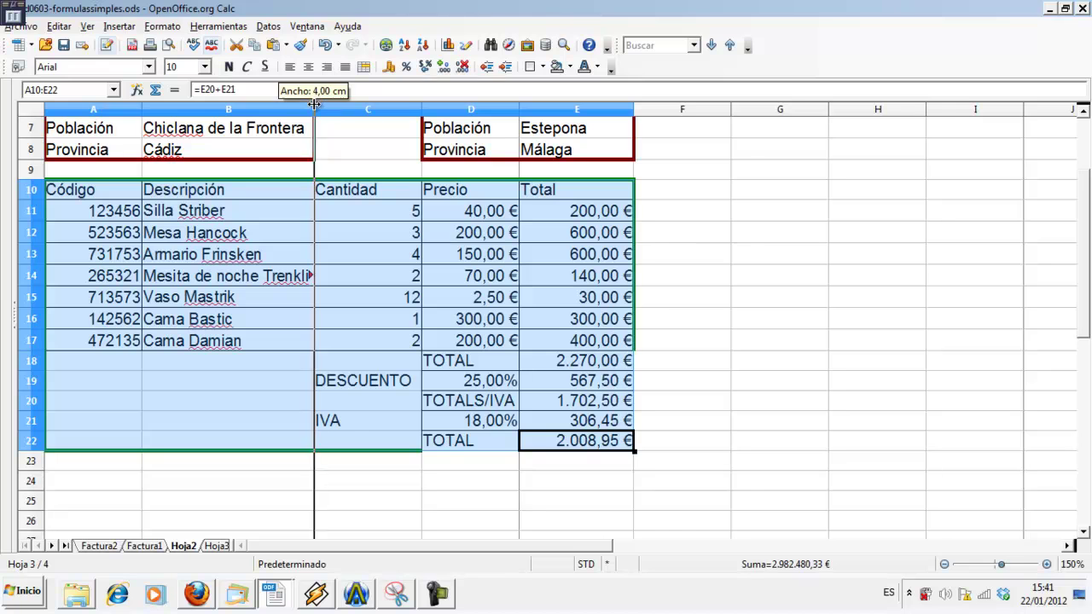
{"action": "left_click_drag", "start_coordinate": [314, 109], "coordinate": [327, 109]}
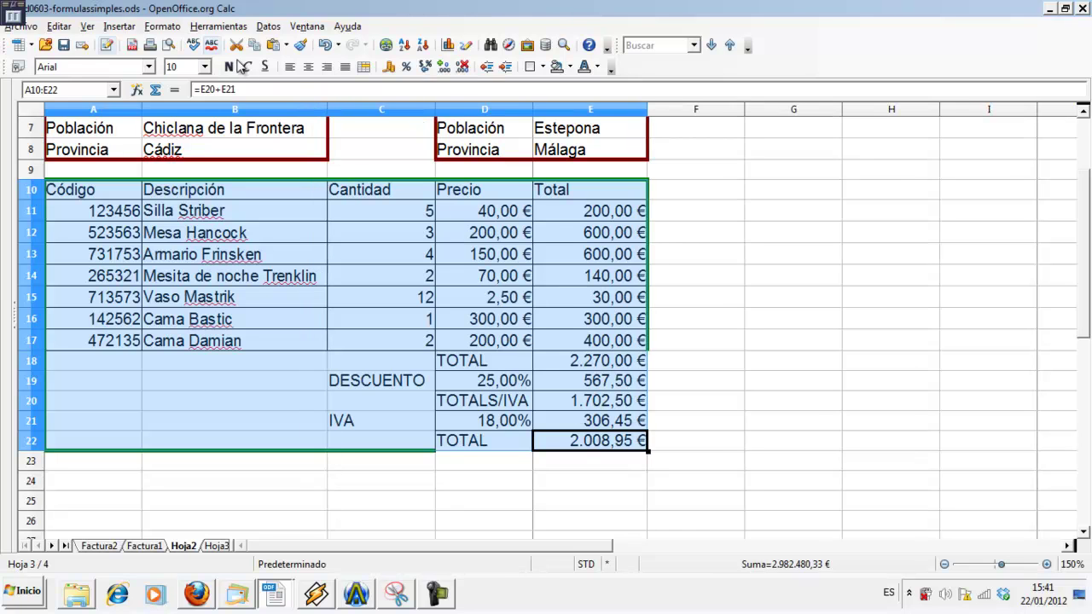
{"action": "left_click", "coordinate": [162, 27]}
{"action": "left_click", "coordinate": [172, 67]}
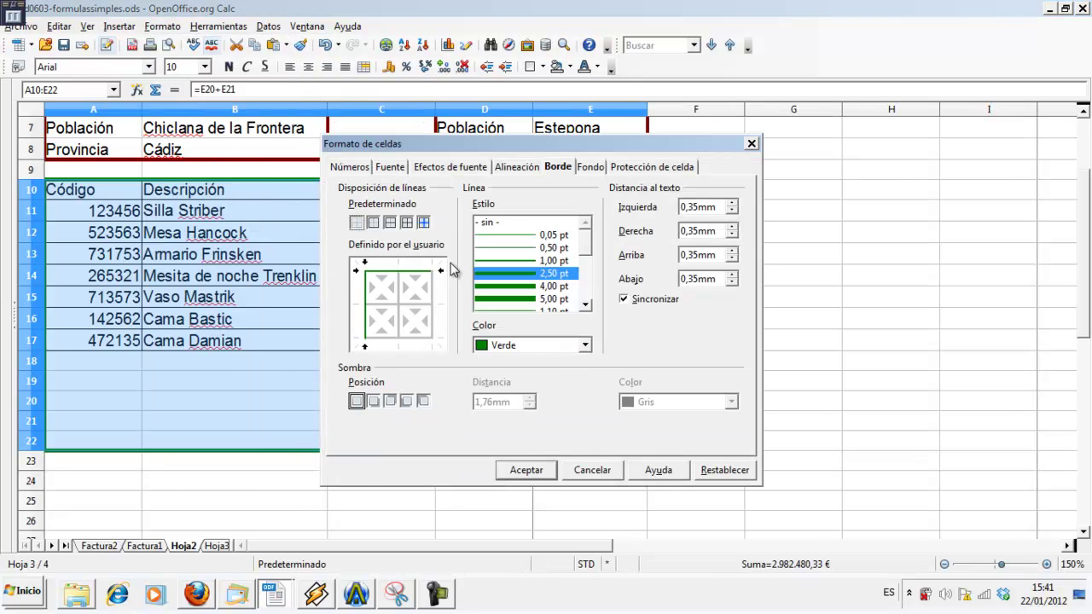
{"action": "left_click", "coordinate": [433, 299]}
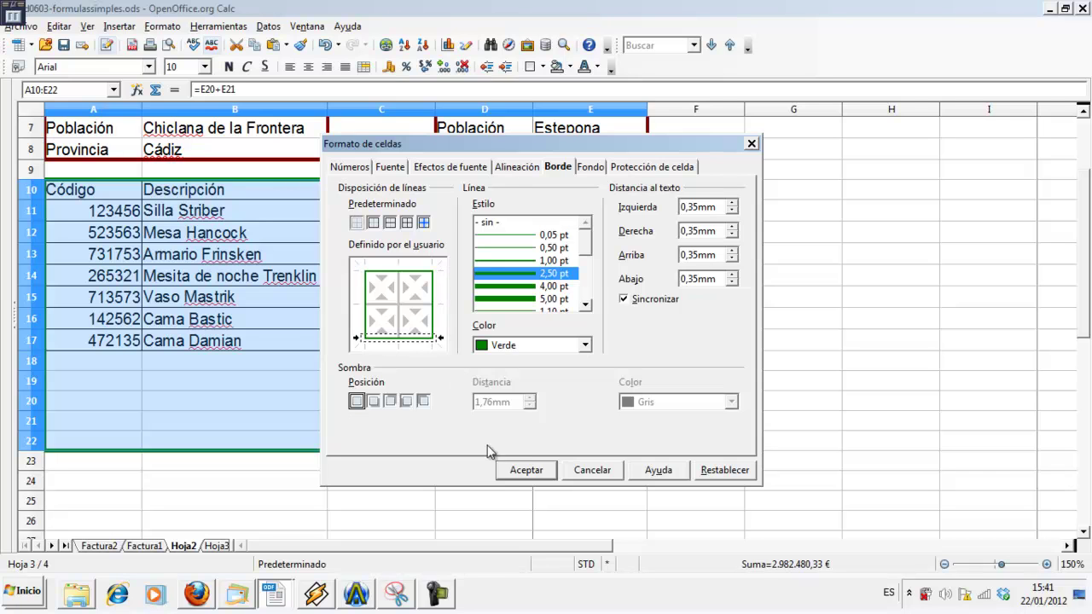
{"action": "left_click", "coordinate": [522, 469]}
{"action": "left_click", "coordinate": [517, 465]}
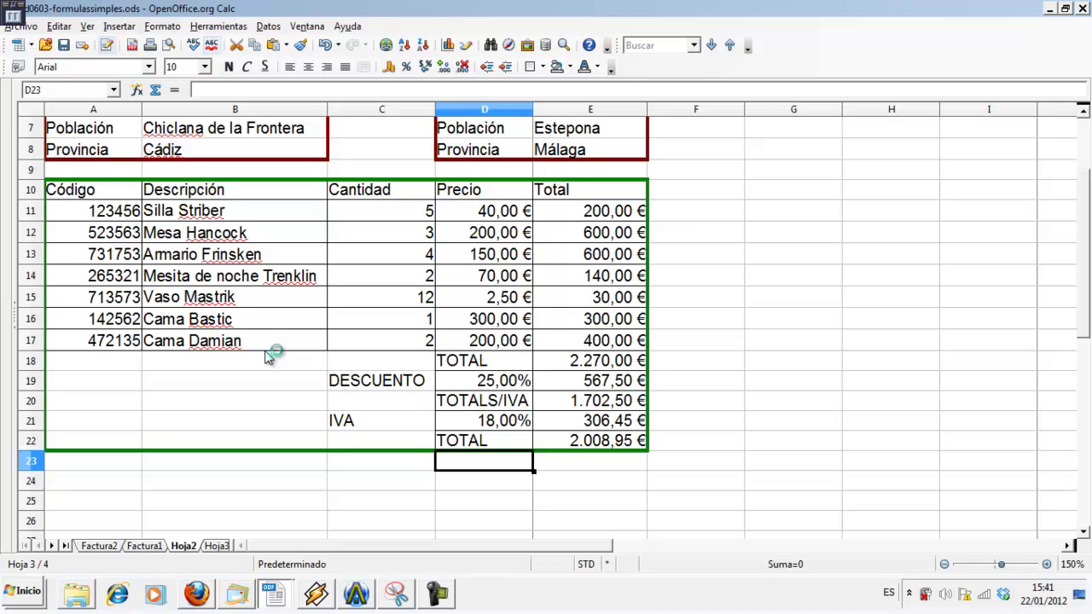
Apply thin box borders around the DESCUENTO cells C19:D19 and the IVA cells C21:D21, and save the document
{"action": "left_click_drag", "start_coordinate": [337, 380], "coordinate": [456, 388]}
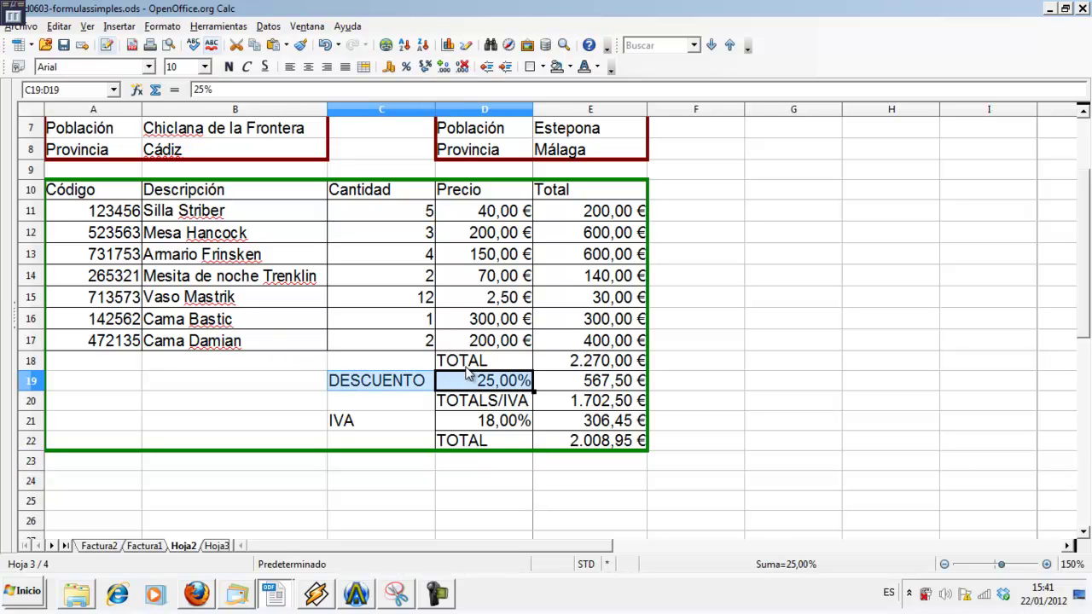
{"action": "left_click", "coordinate": [540, 66]}
{"action": "left_click", "coordinate": [585, 130]}
{"action": "left_click_drag", "start_coordinate": [419, 421], "coordinate": [448, 426]}
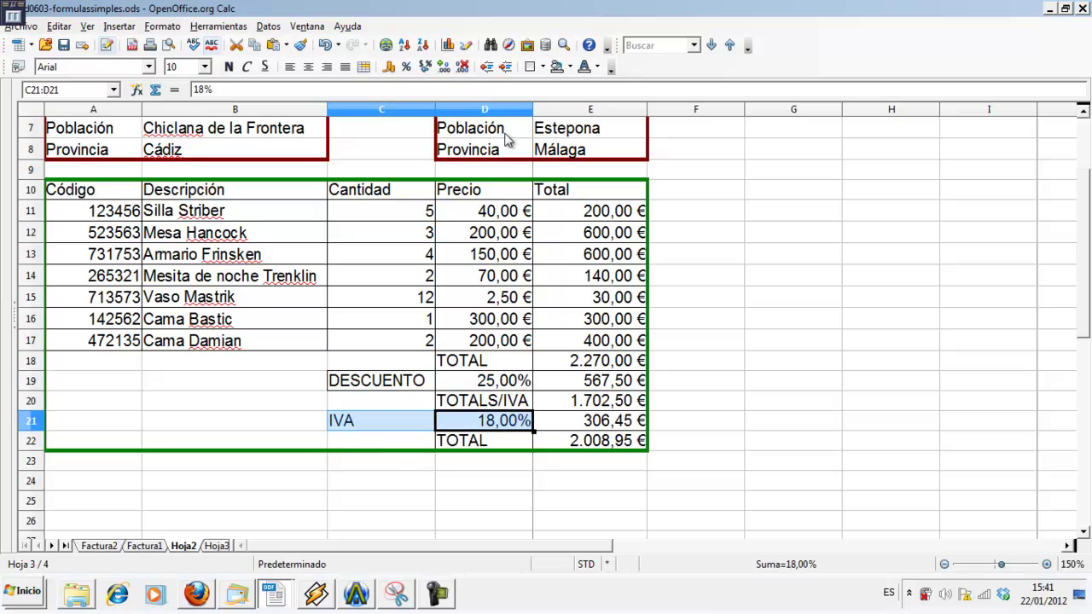
{"action": "left_click", "coordinate": [569, 67]}
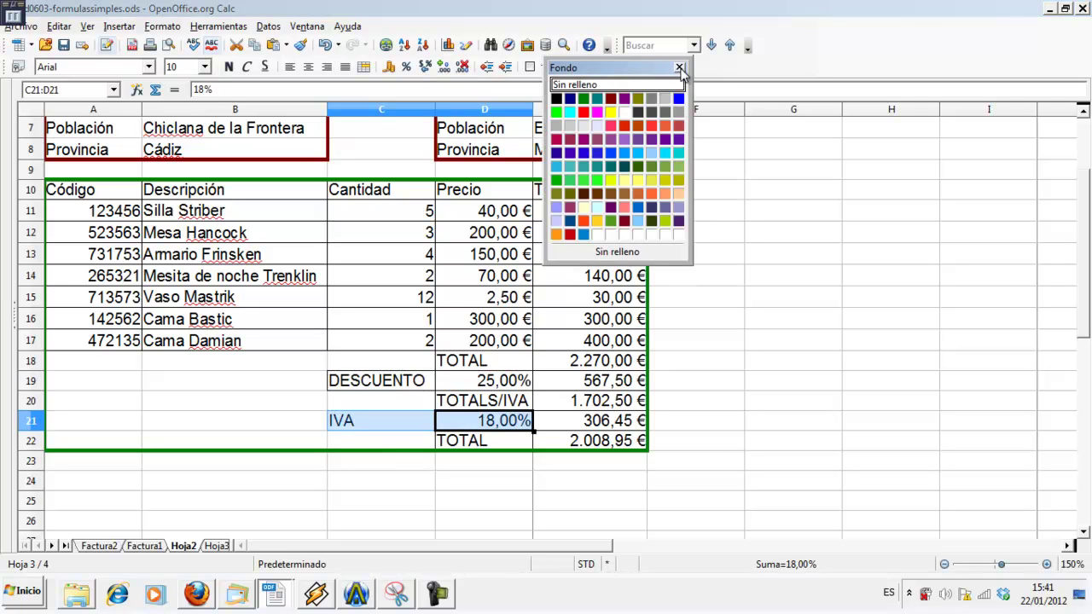
{"action": "left_click", "coordinate": [679, 66]}
{"action": "left_click", "coordinate": [540, 66]}
{"action": "left_click", "coordinate": [572, 121]}
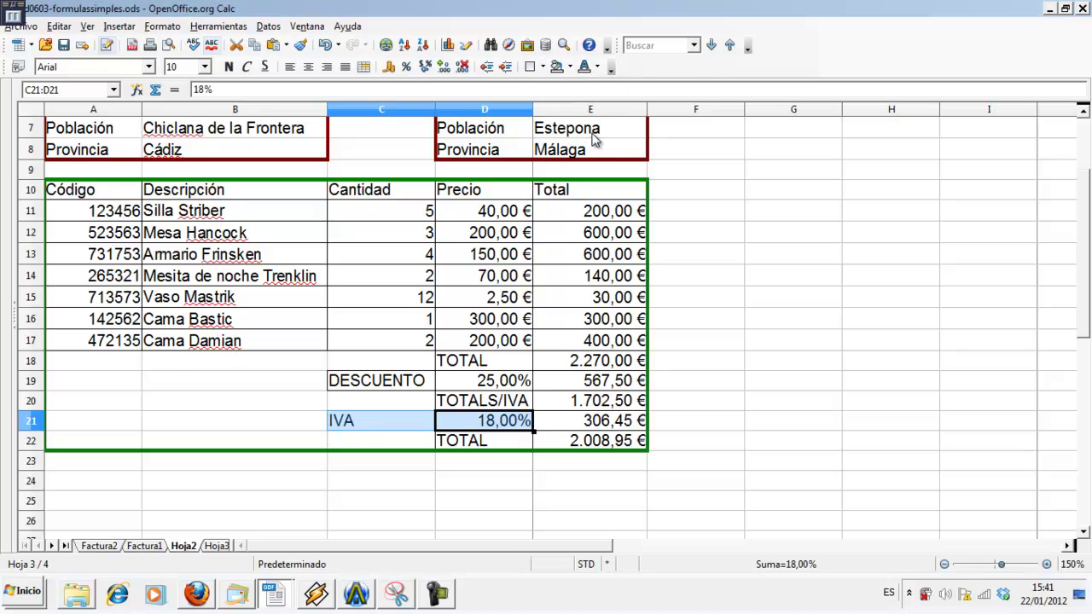
{"action": "left_click", "coordinate": [433, 386]}
{"action": "left_click", "coordinate": [420, 407]}
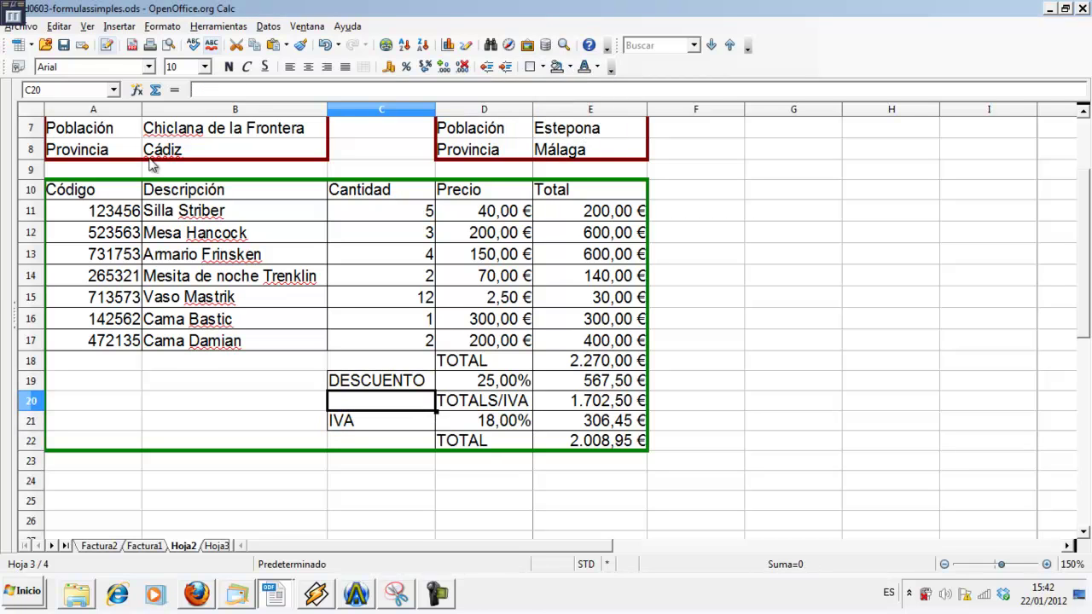
{"action": "left_click", "coordinate": [66, 50]}
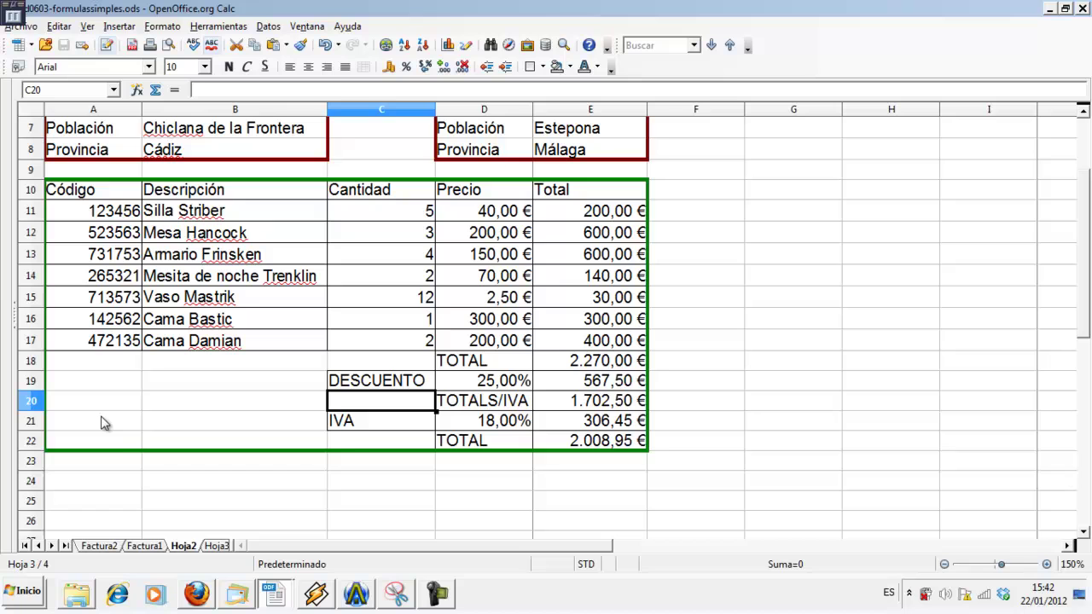
Rename the sheet Hoja2 as F032012
{"action": "right_click", "coordinate": [186, 549]}
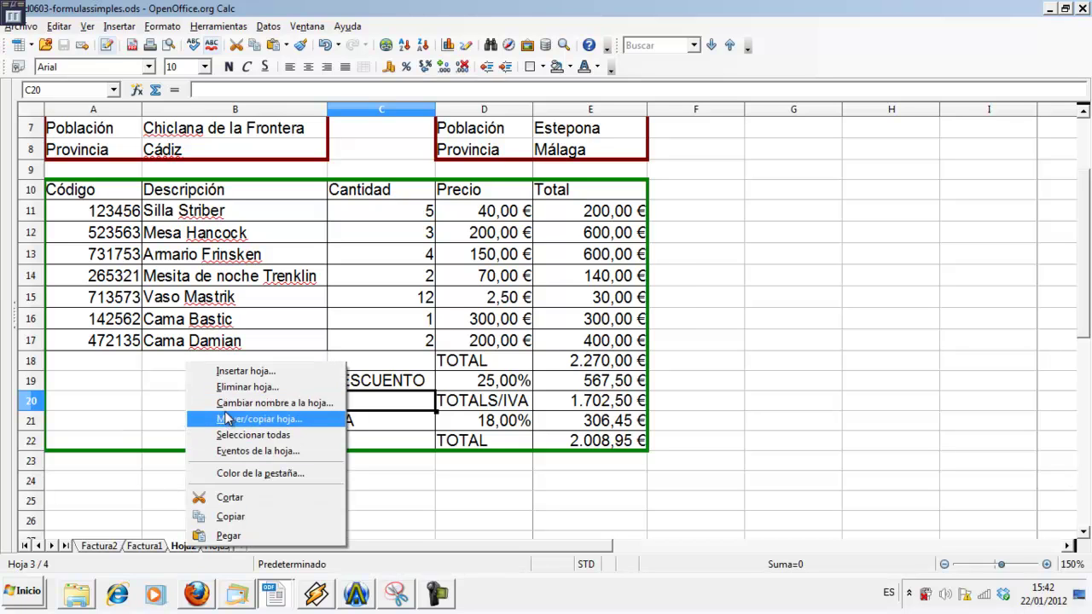
{"action": "left_click", "coordinate": [228, 404]}
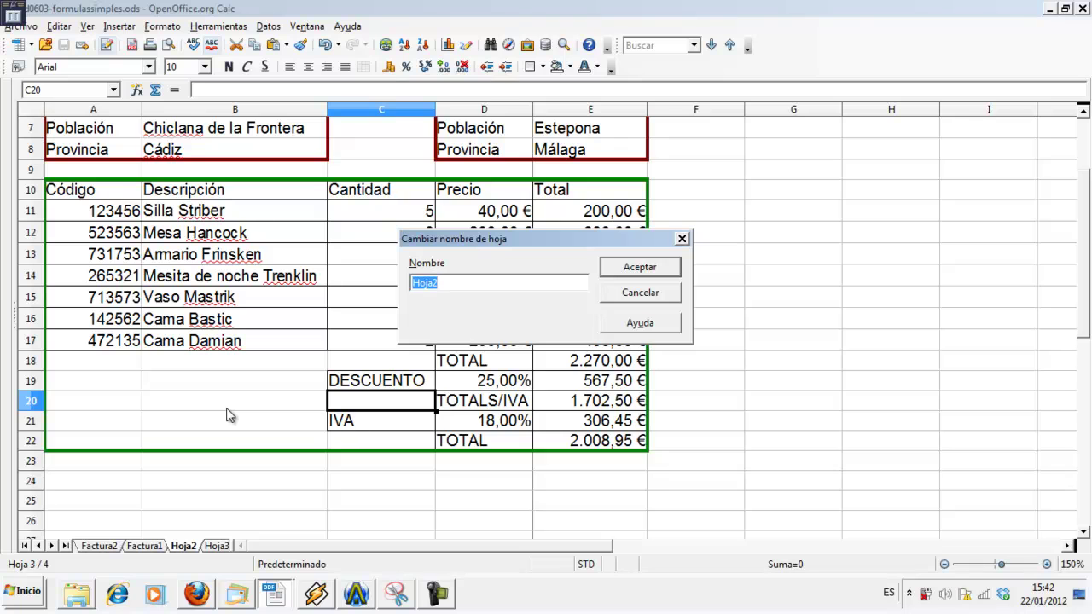
{"action": "type", "text": "F032012"}
{"action": "key", "text": "Return"}
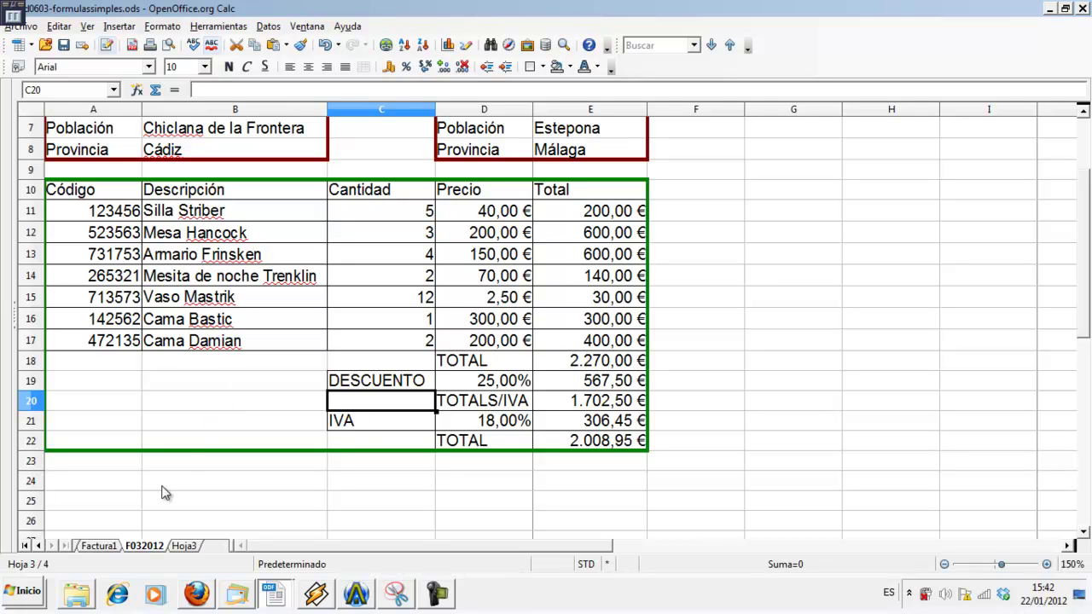
Copy the sheet F032012 within the same document and place the copy between F032012 and Hoja3
{"action": "right_click", "coordinate": [141, 547]}
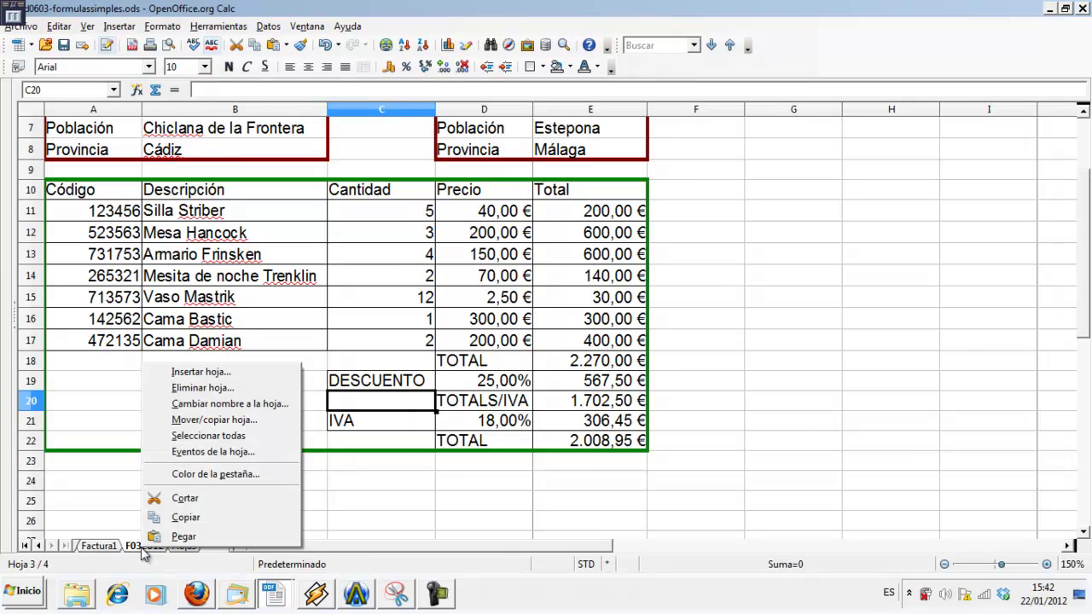
{"action": "left_click", "coordinate": [209, 419]}
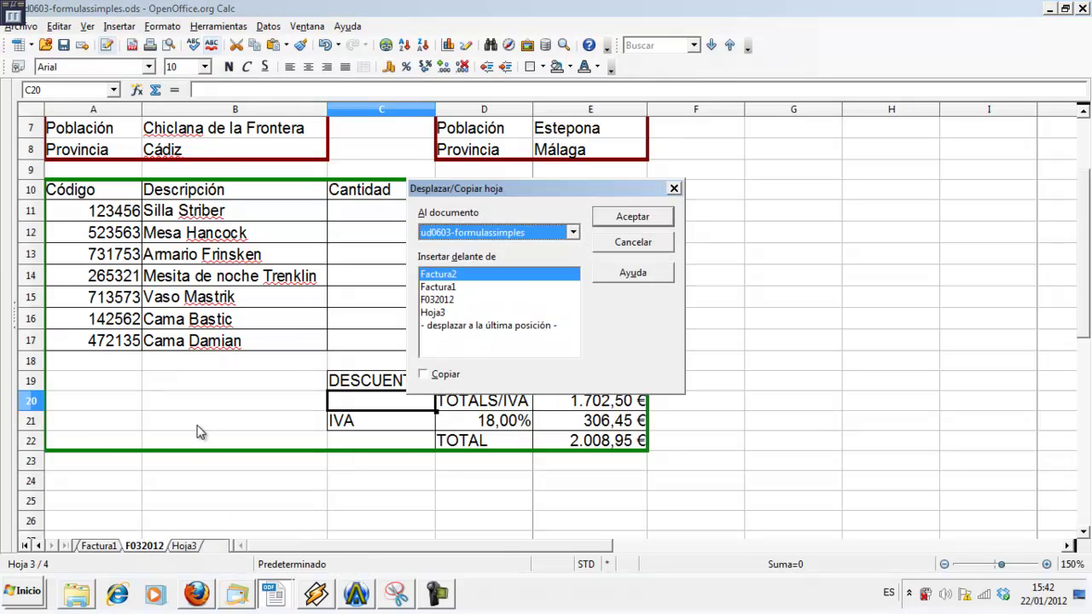
{"action": "left_click", "coordinate": [424, 376]}
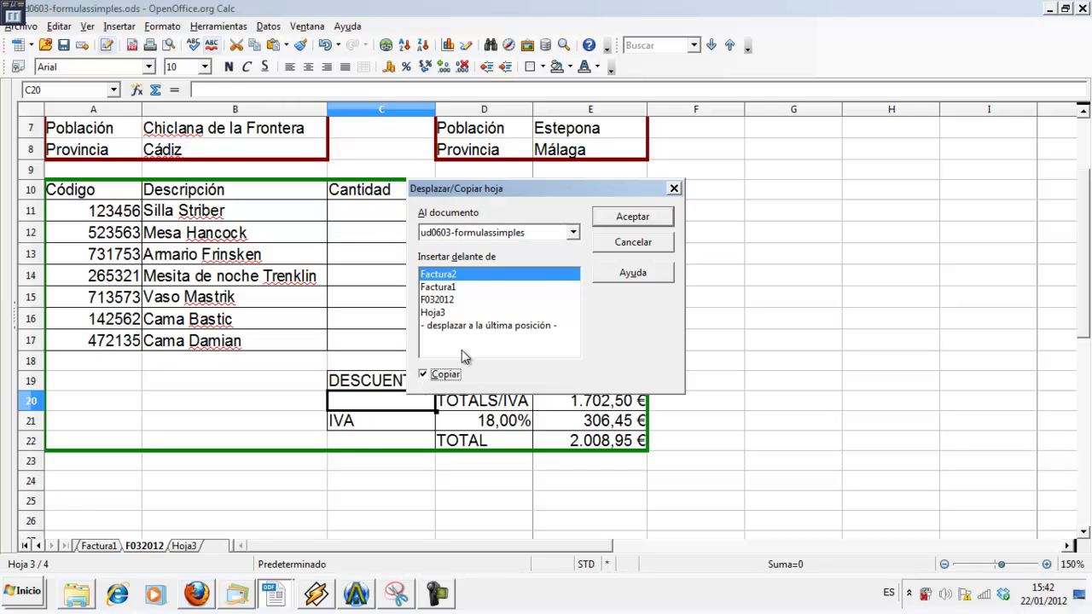
{"action": "left_click", "coordinate": [622, 221]}
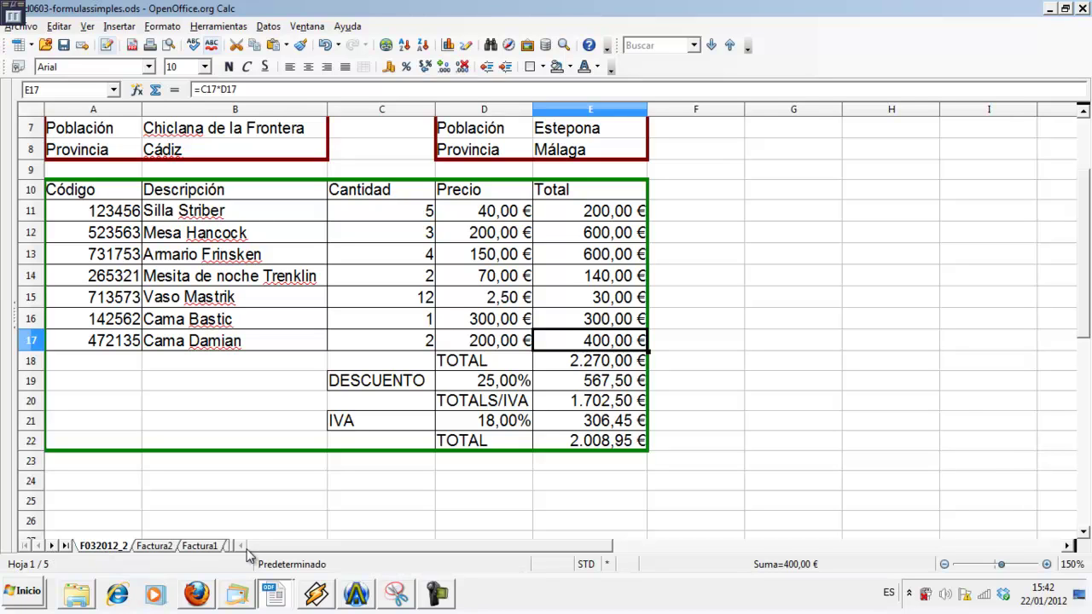
{"action": "left_click_drag", "start_coordinate": [233, 545], "coordinate": [351, 546]}
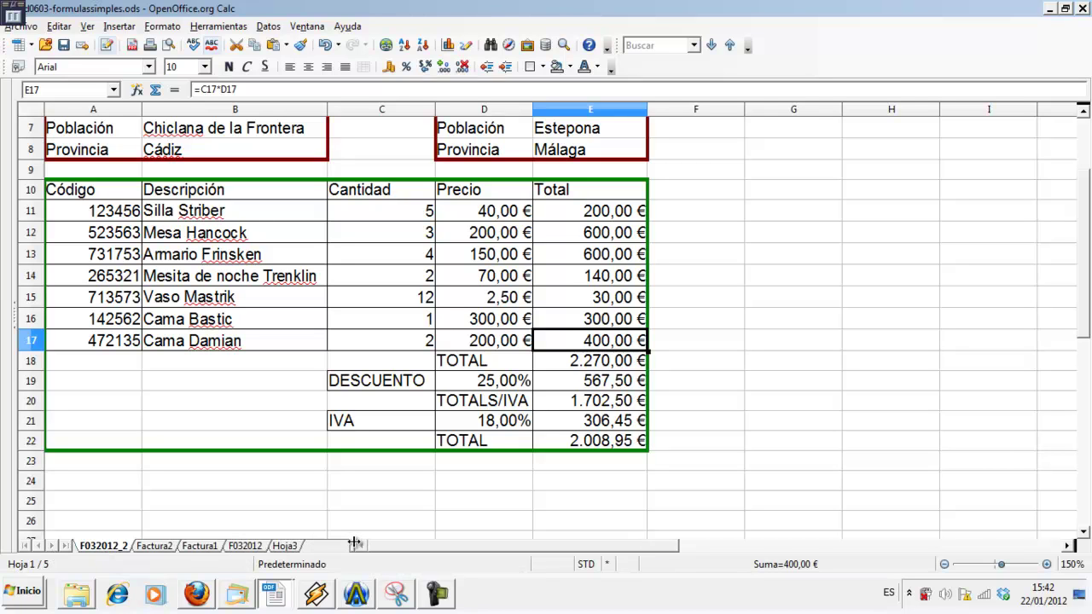
{"action": "left_click_drag", "start_coordinate": [124, 550], "coordinate": [275, 555]}
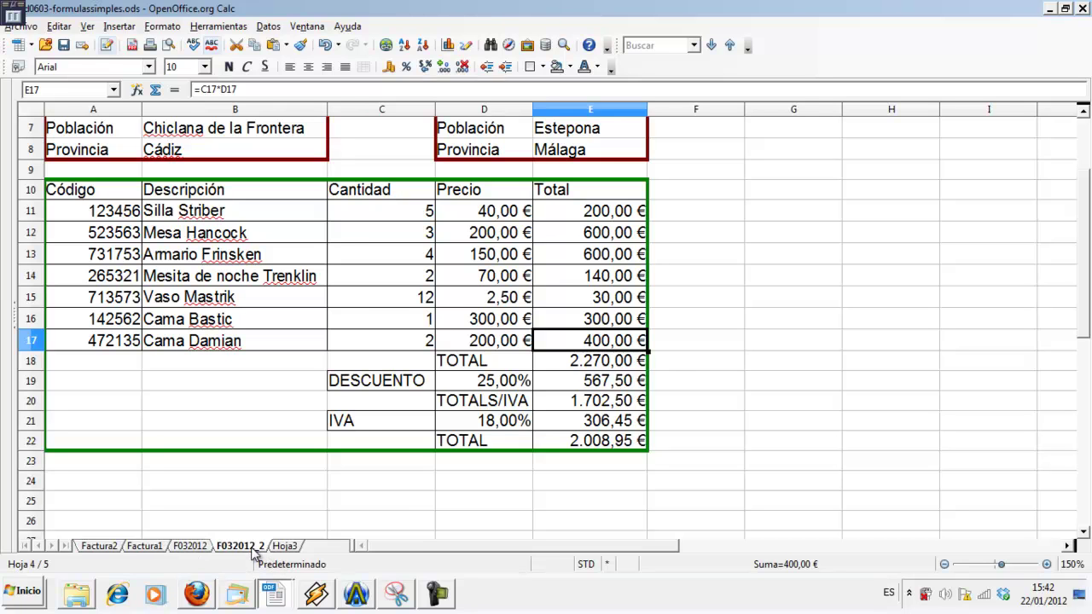
Rename the copied invoice sheet as F042012
{"action": "right_click", "coordinate": [253, 551]}
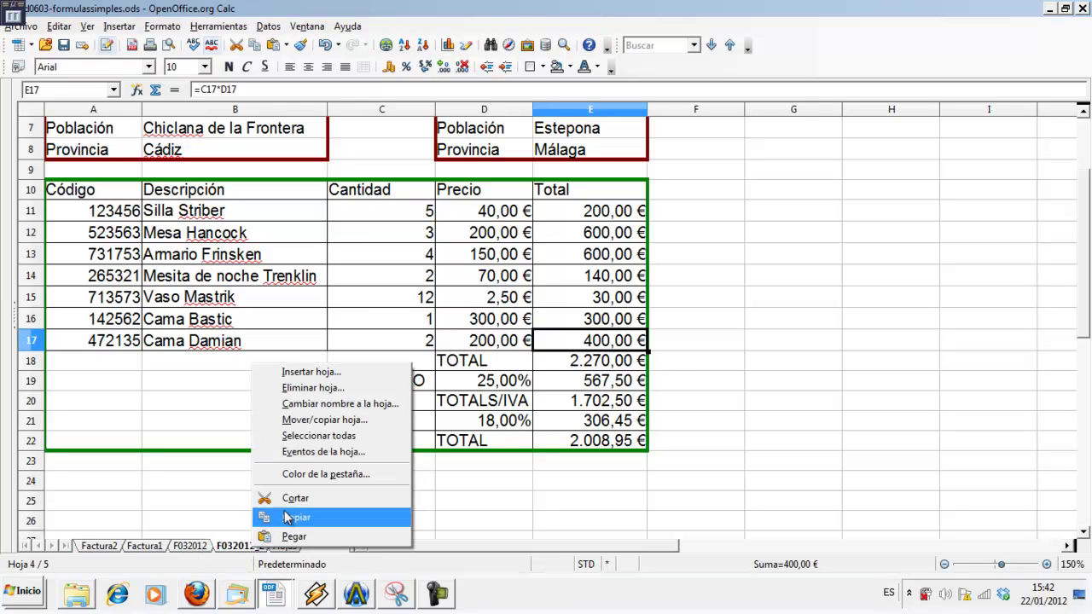
{"action": "left_click", "coordinate": [339, 403]}
{"action": "left_click", "coordinate": [429, 285]}
{"action": "key", "text": "BackSpace"}
{"action": "type", "text": "42012"}
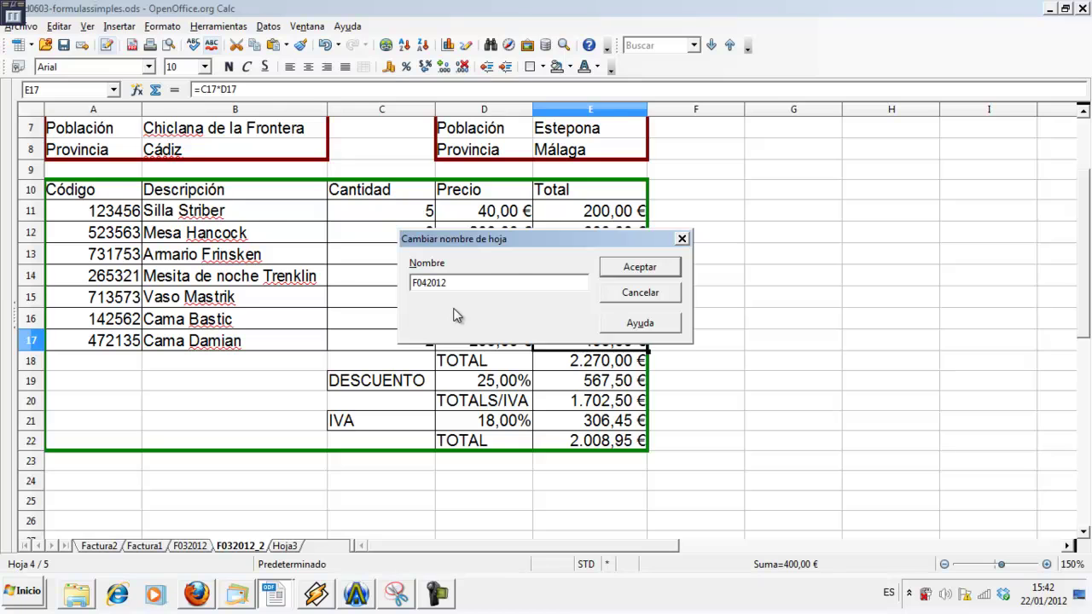
{"action": "key", "text": "Return"}
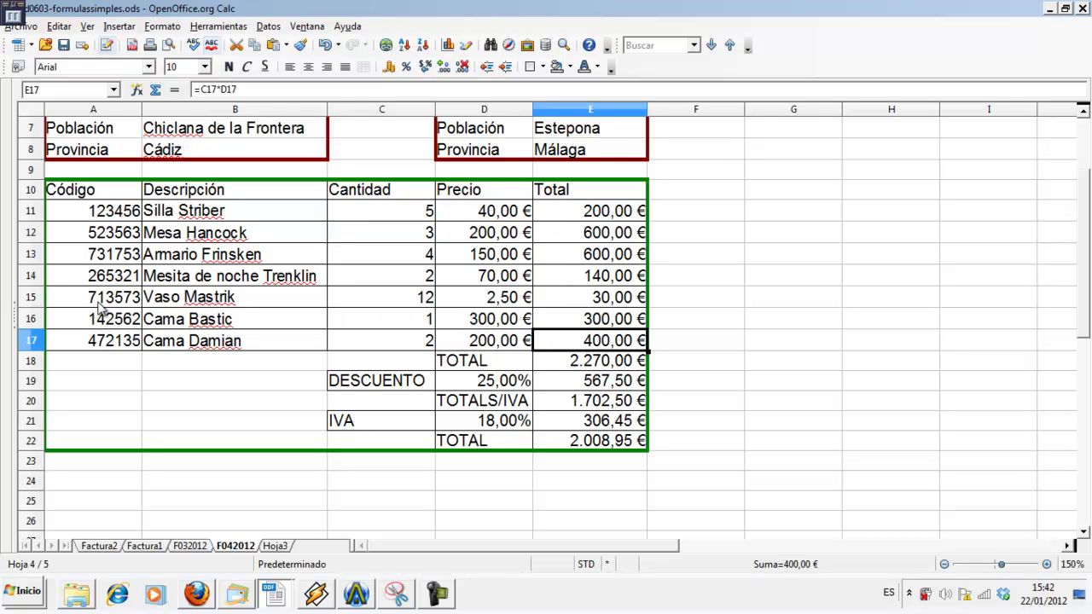
Delete rows 13 to 15, from Armario Frinsken to Vaso Mastrik, on the F042012 sheet
{"action": "left_click_drag", "start_coordinate": [36, 256], "coordinate": [36, 297]}
{"action": "right_click", "coordinate": [36, 297]}
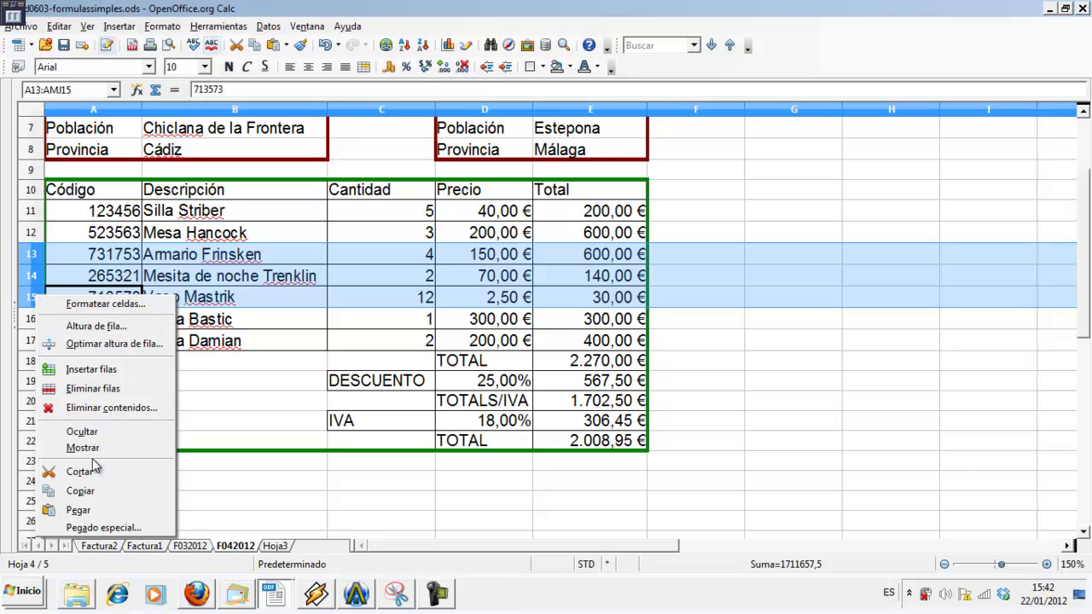
{"action": "left_click", "coordinate": [107, 390]}
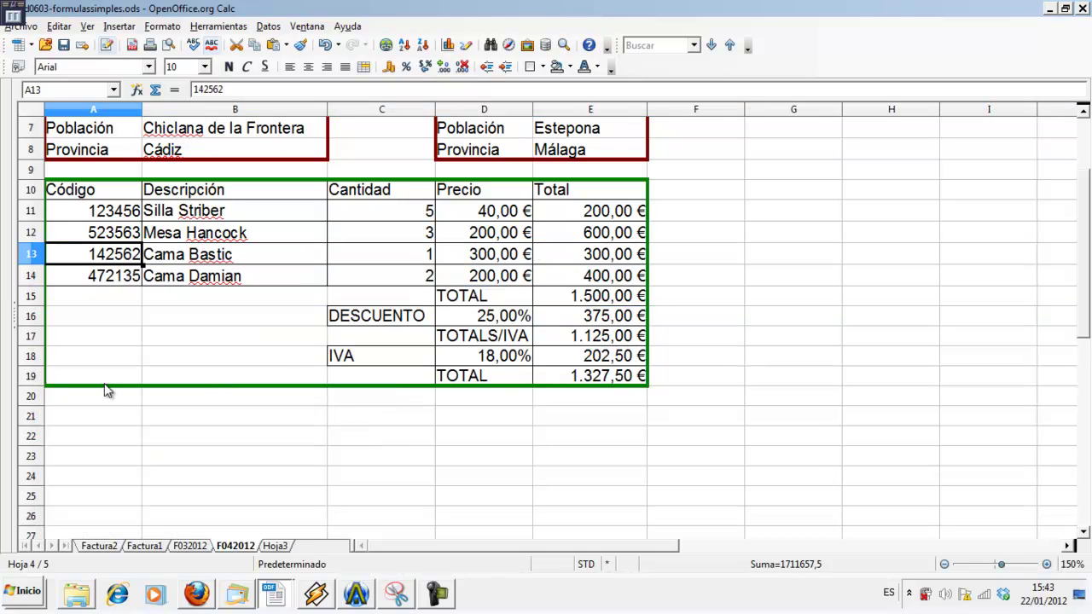
Set the quantities in cells C11 to C14 to 10, 5, 4 and 8
{"action": "left_click", "coordinate": [393, 213]}
{"action": "type", "text": "10"}
{"action": "key", "text": "Return"}
{"action": "type", "text": "5"}
{"action": "key", "text": "Return"}
{"action": "type", "text": "4"}
{"action": "key", "text": "Return"}
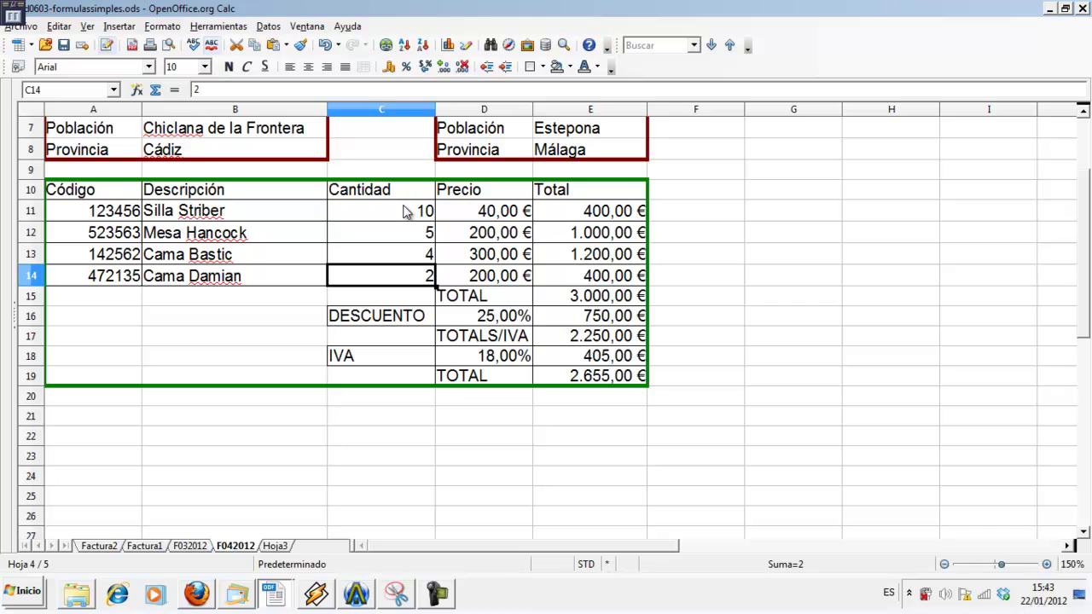
{"action": "type", "text": "8"}
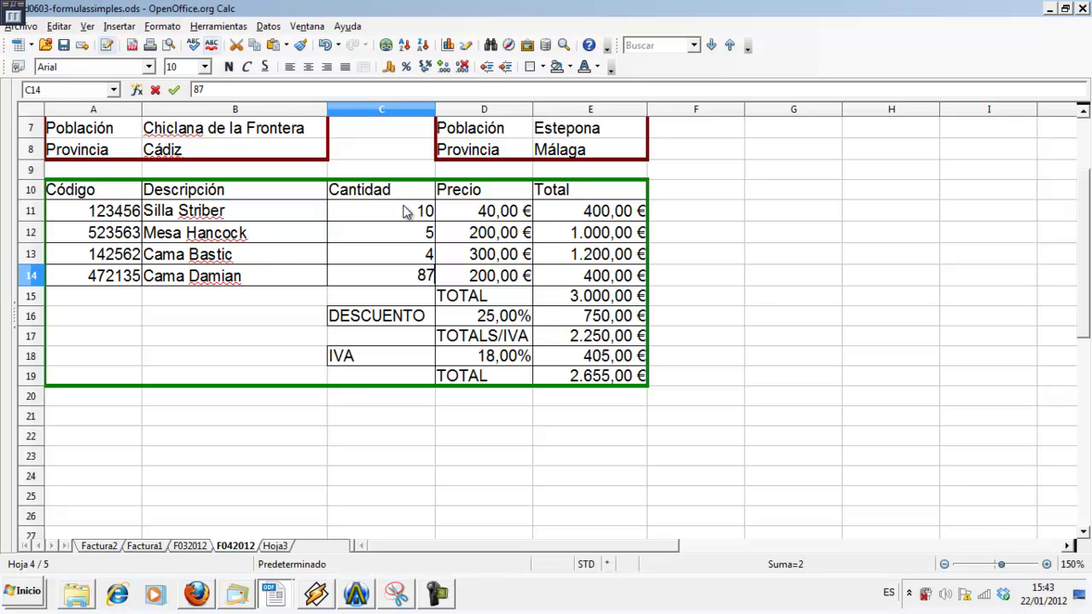
{"action": "key", "text": "Return"}
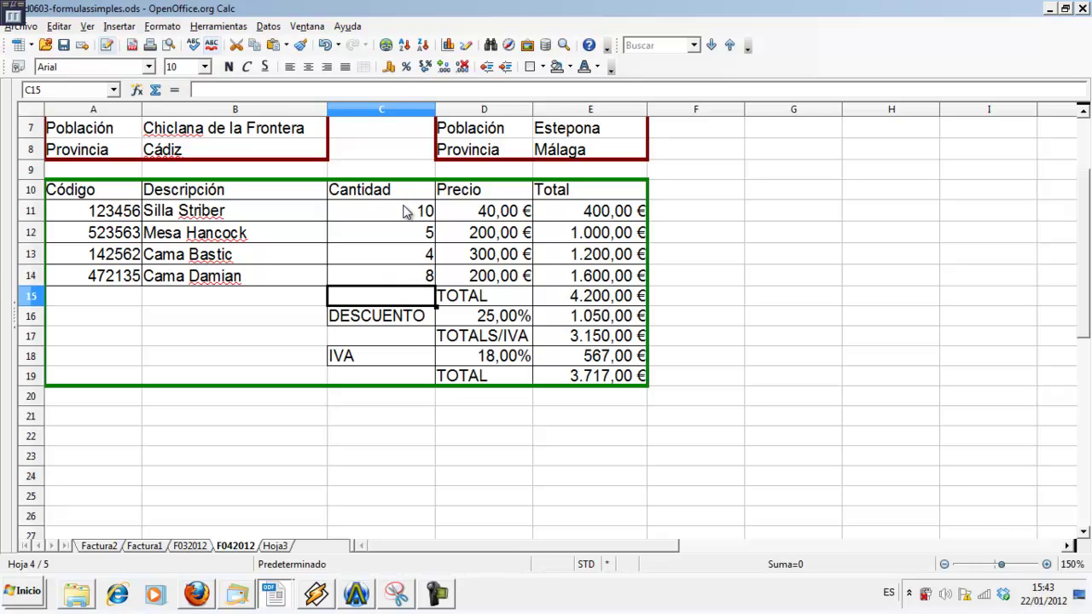
Set the discount rate in cell D16 to 0%
{"action": "key", "text": "Down"}
{"action": "key", "text": "Right"}
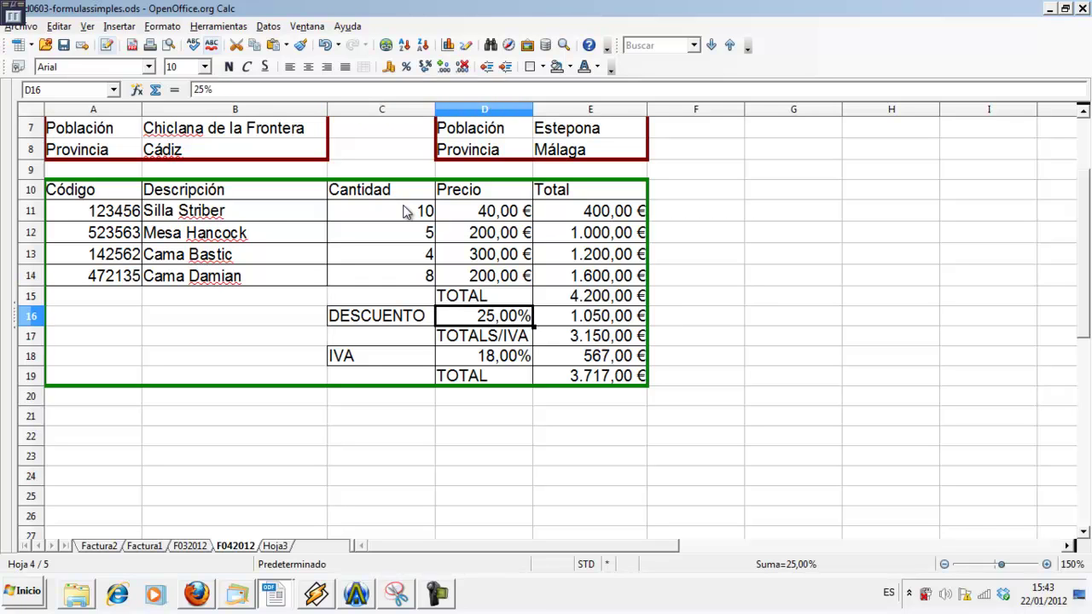
{"action": "type", "text": "0"}
{"action": "key", "text": "Tab"}
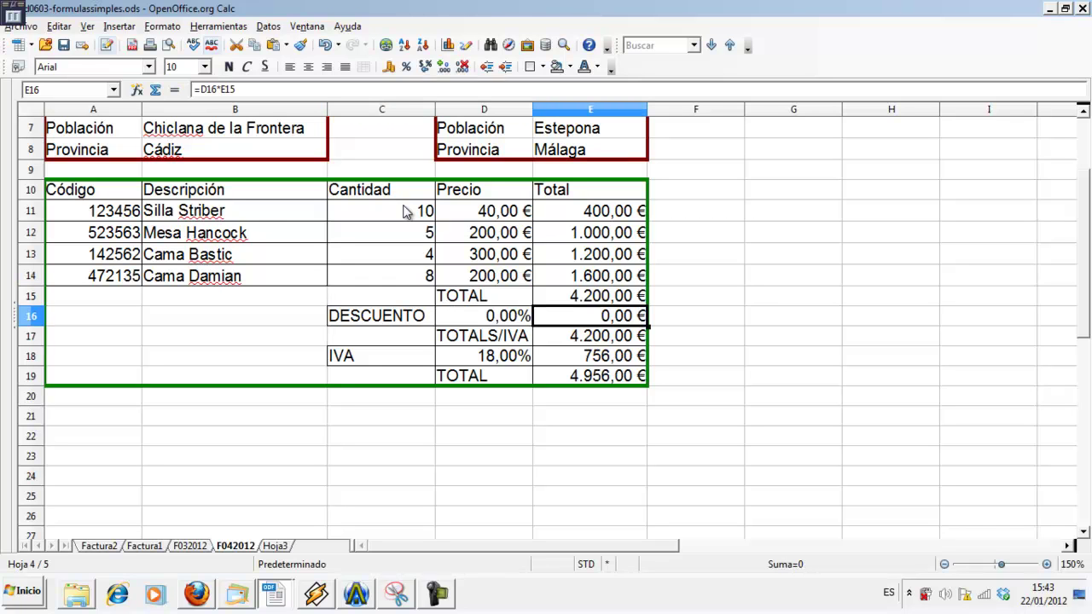
Set the discount rate in cell D16 to 10%
{"action": "key", "text": "Down"}
{"action": "key", "text": "Up"}
{"action": "key", "text": "Left"}
{"action": "type", "text": "1%"}
{"action": "key", "text": "F2"}
{"action": "key", "text": "Left"}
{"action": "type", "text": "0"}
{"action": "key", "text": "Return"}
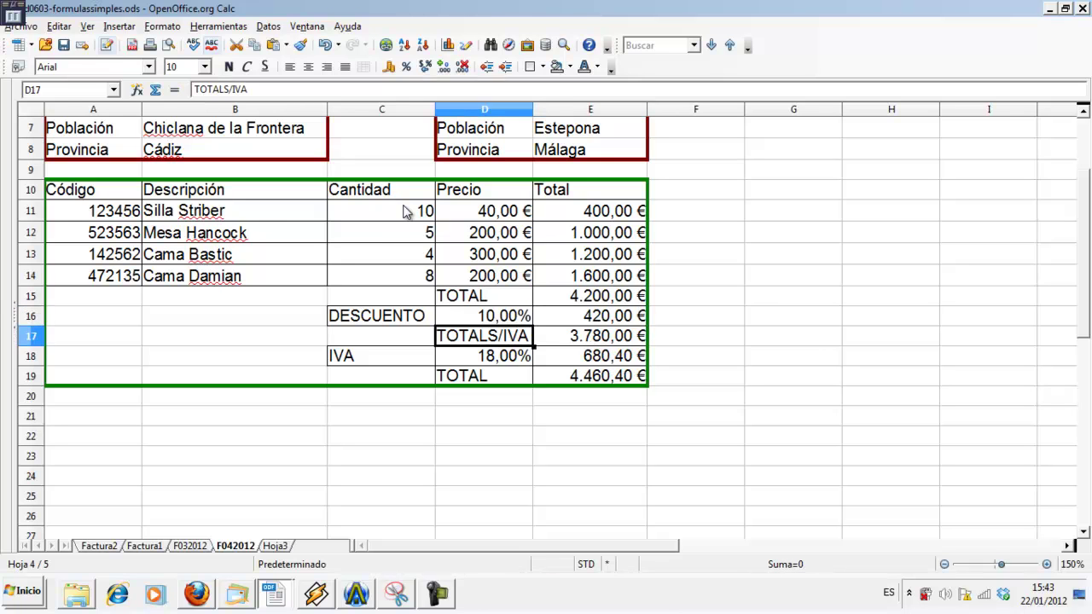
{"action": "key", "text": "Down"}
{"action": "key", "text": "Down"}
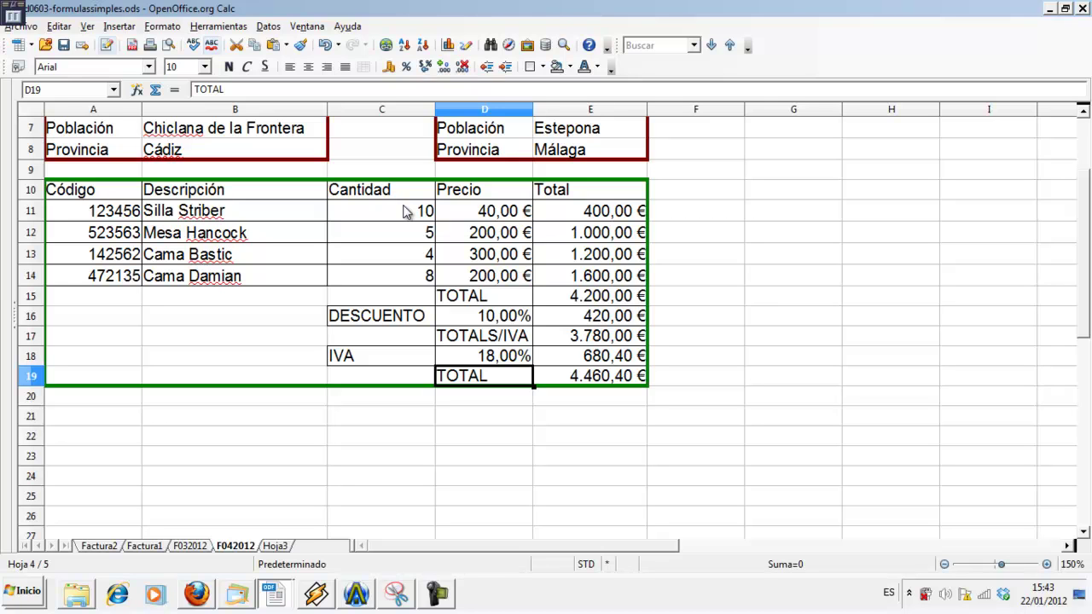
{"action": "scroll", "coordinate": [301, 336], "scroll_direction": "up", "scroll_amount": 2}
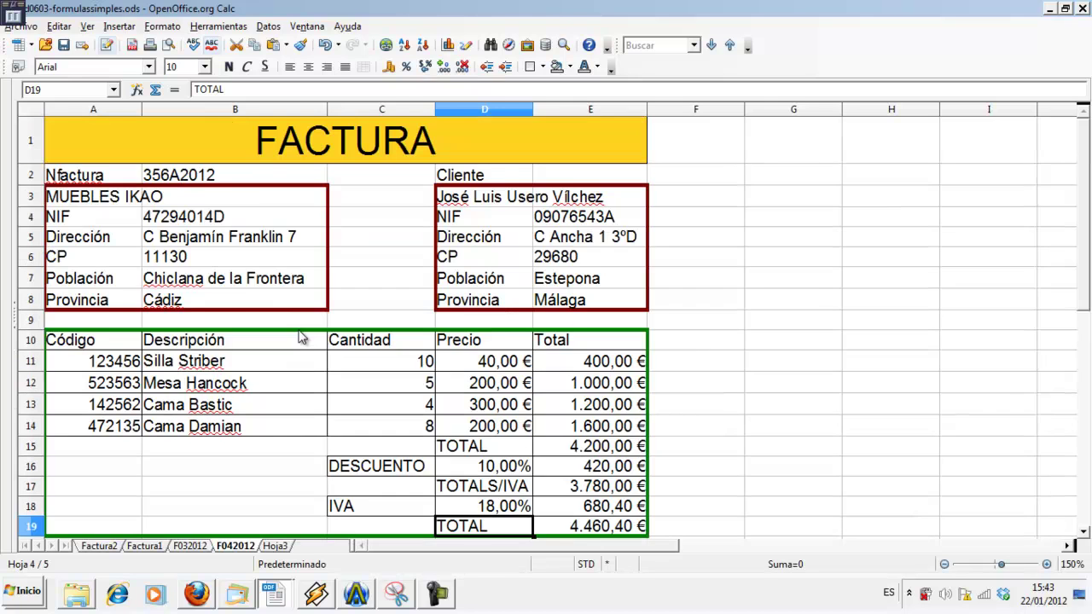